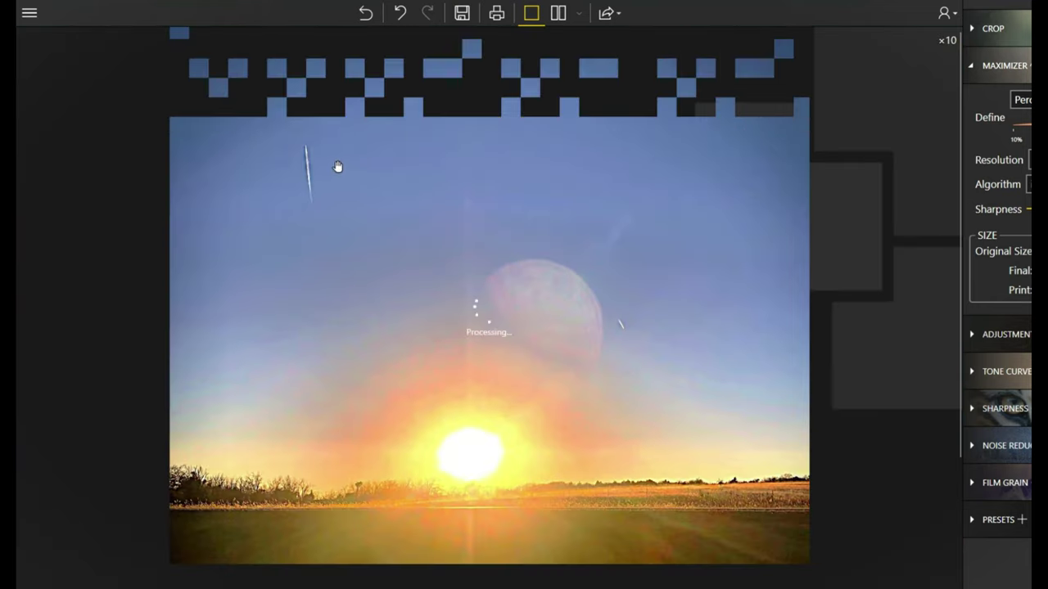
# Zoom in on the moon in the ×10 enlargement to check its smoothed, noise-reduced texture
pyautogui.click(538, 352)
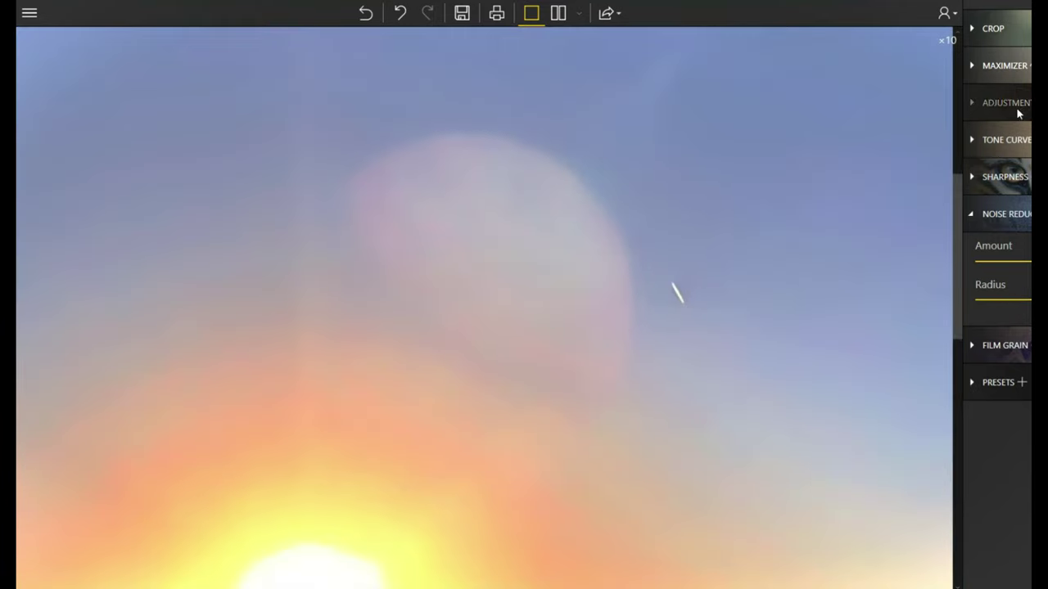
# Drag the Adjustments Brightness slider left, darkening the sunset sky to a deeper blue
pyautogui.click(1018, 113)
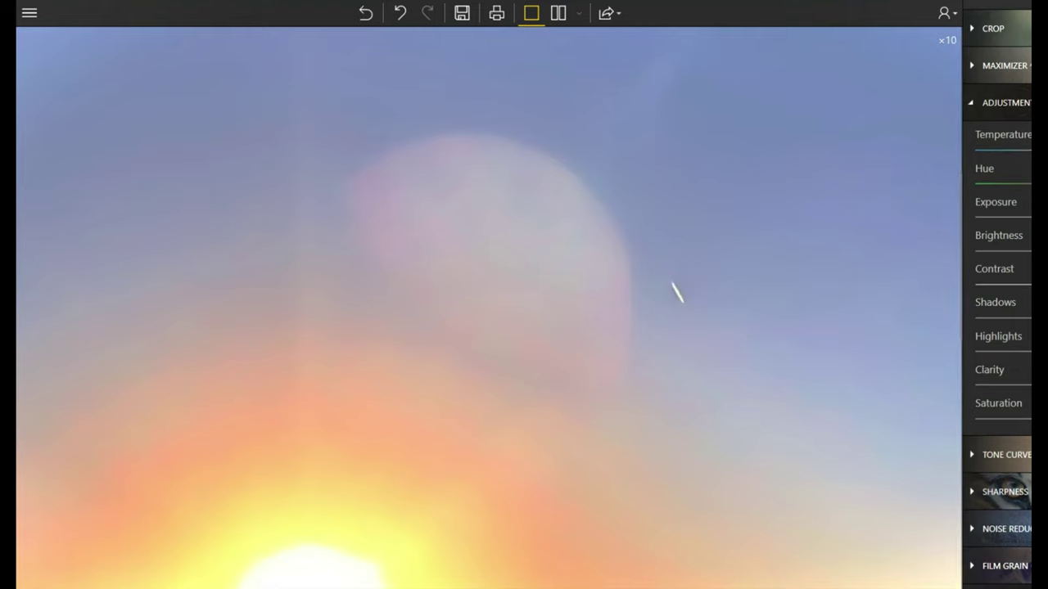
pyautogui.click(1003, 284)
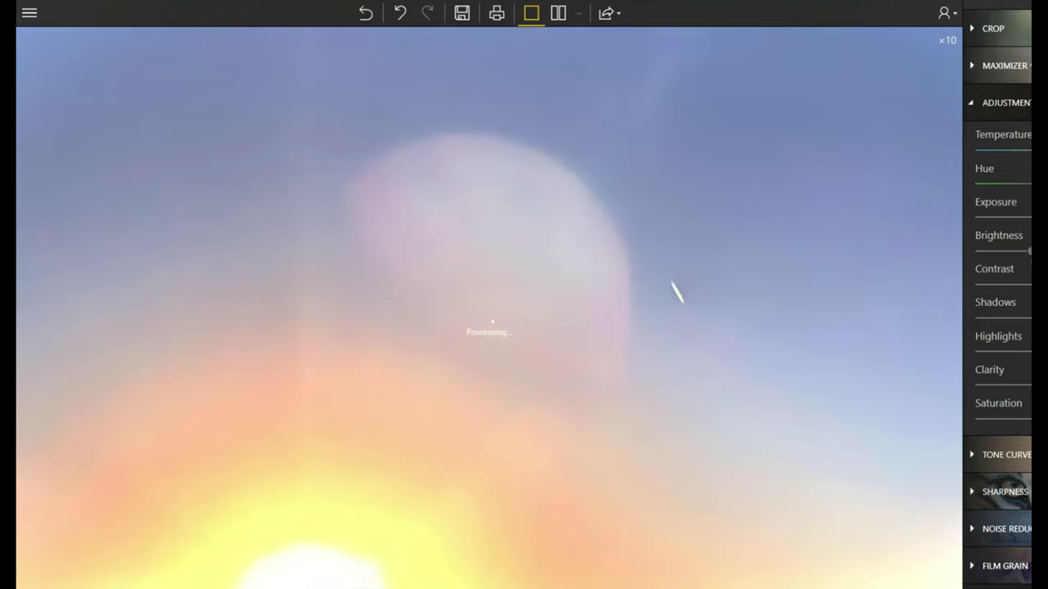
pyautogui.moveTo(1029, 262); pyautogui.dragTo(987, 267)
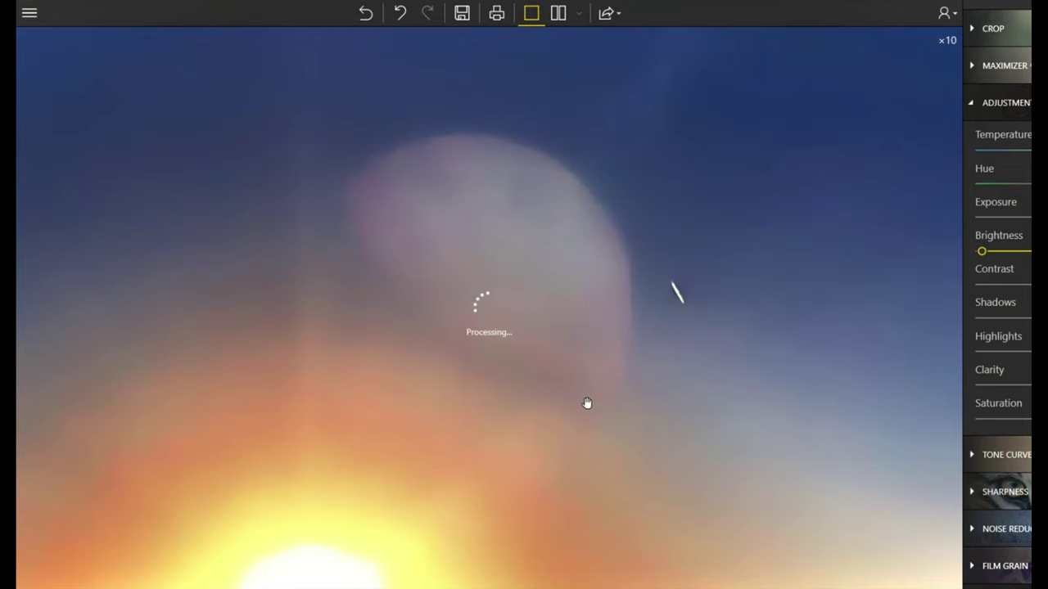
pyautogui.scroll(-2, 586, 402)
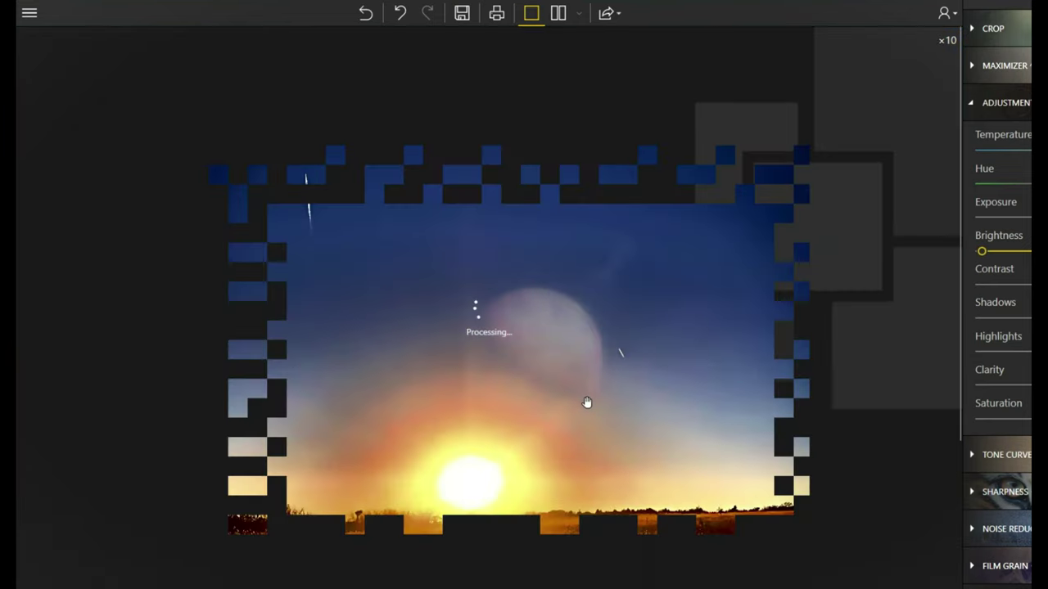
pyautogui.scroll(2, 598, 393)
pyautogui.scroll(-2, 598, 393)
pyautogui.scroll(1, 598, 393)
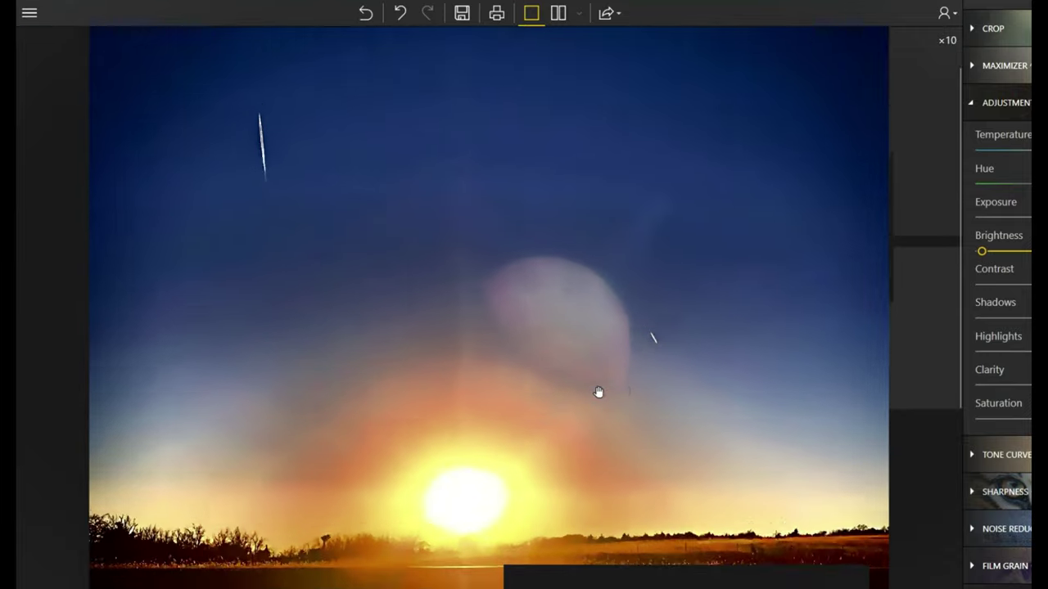
pyautogui.scroll(1, 598, 393)
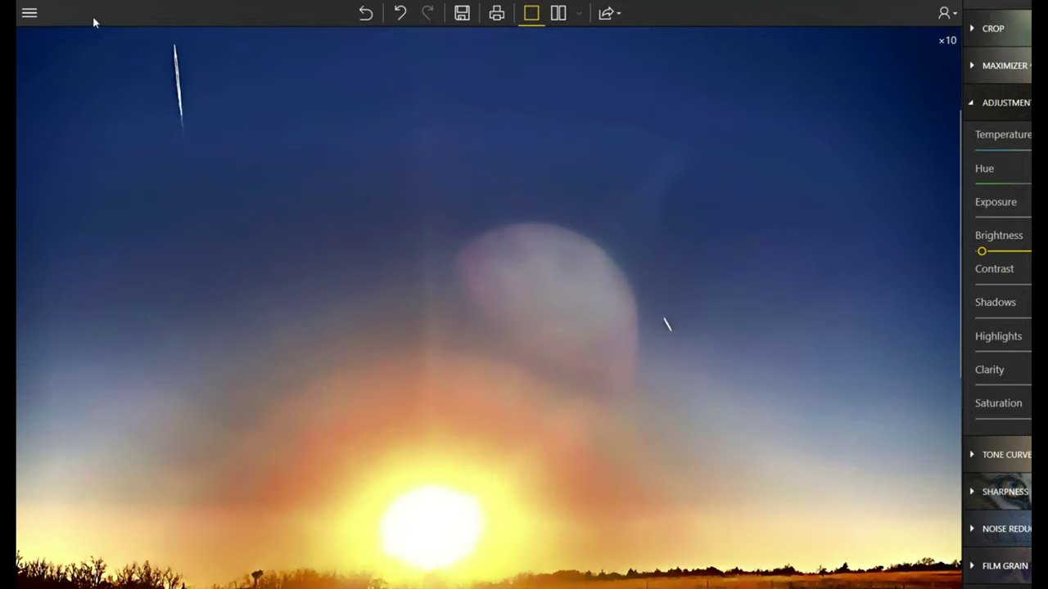
pyautogui.scroll(2, 169, 91)
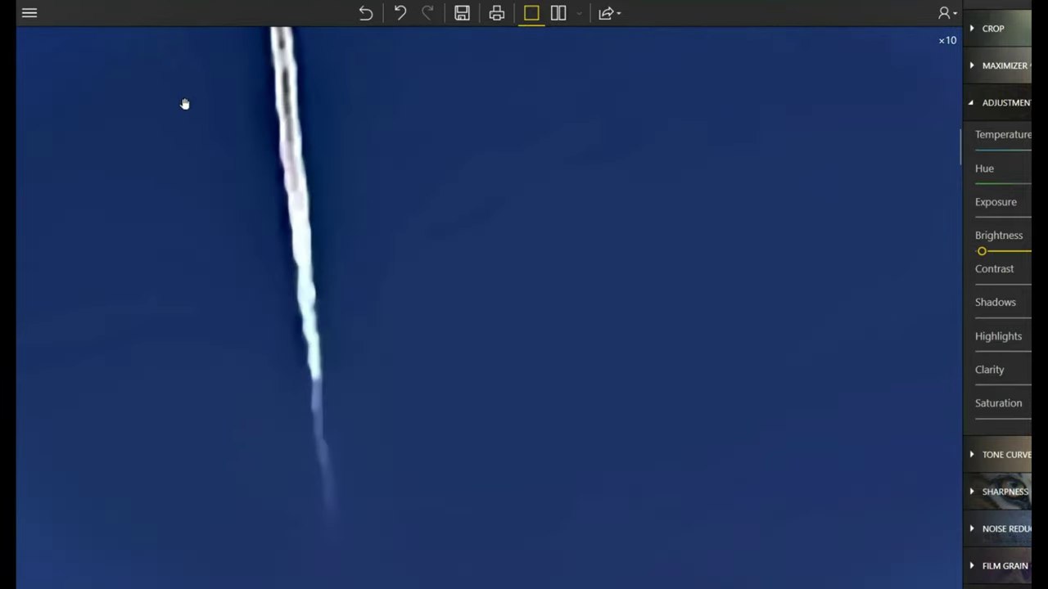
pyautogui.moveTo(335, 136); pyautogui.dragTo(395, 302)
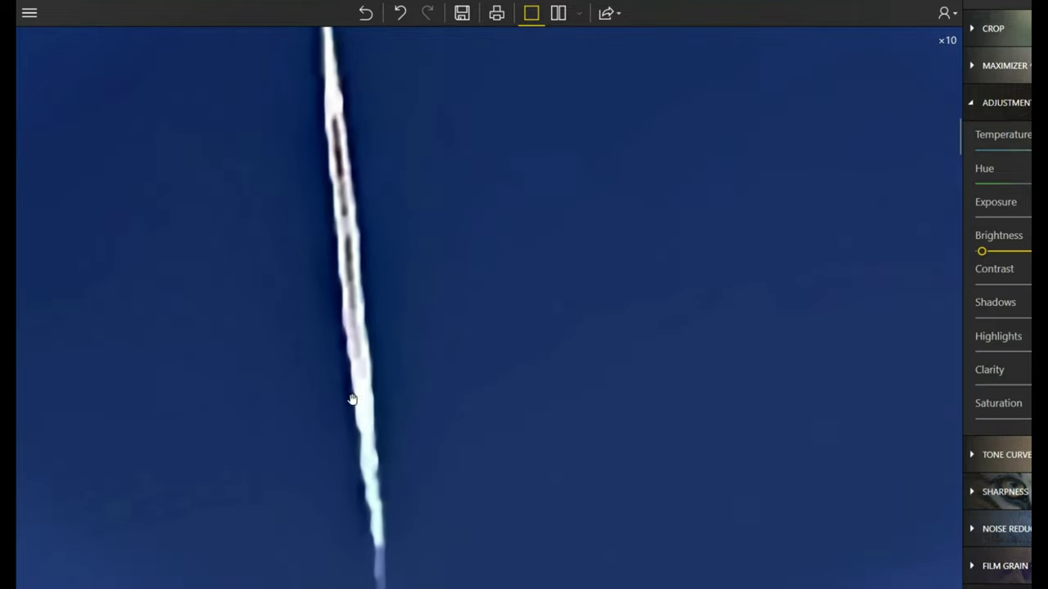
pyautogui.moveTo(414, 393); pyautogui.dragTo(445, 362)
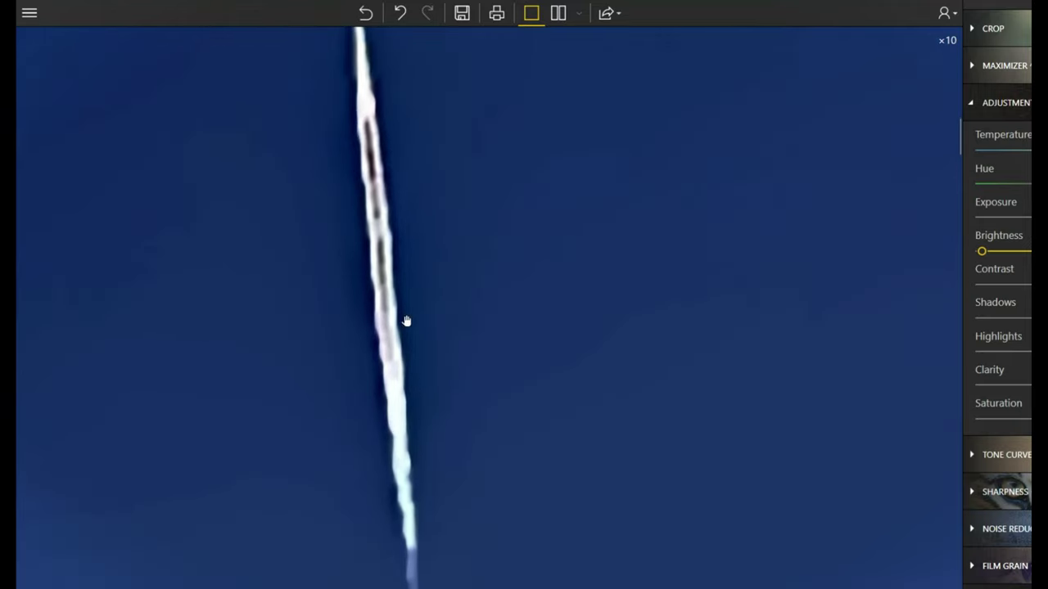
pyautogui.moveTo(428, 281); pyautogui.dragTo(435, 470)
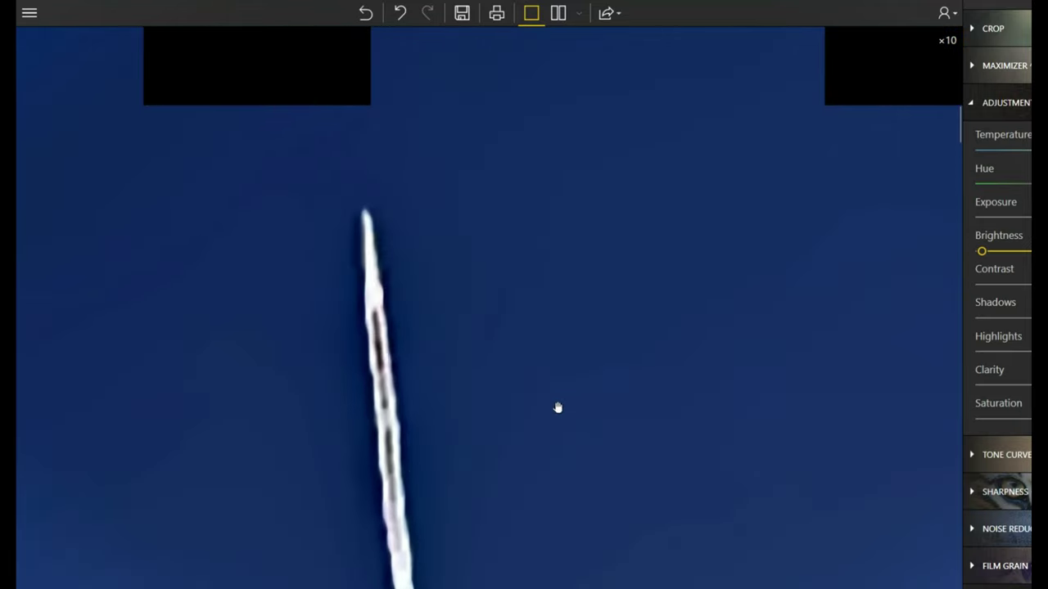
pyautogui.scroll(-3, 512, 397)
pyautogui.moveTo(586, 422); pyautogui.dragTo(369, 258)
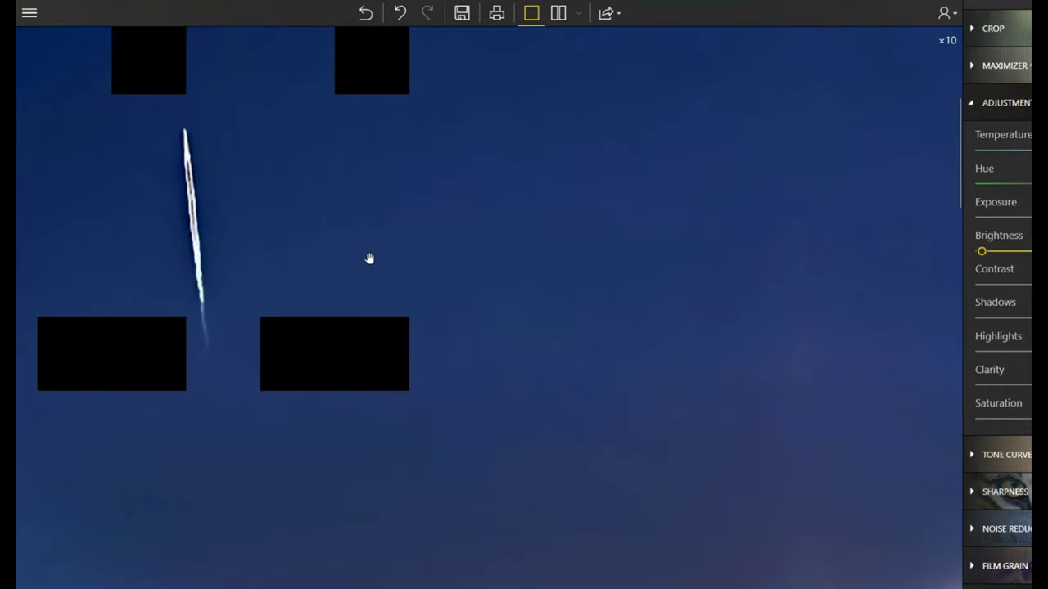
pyautogui.scroll(-5, 508, 333)
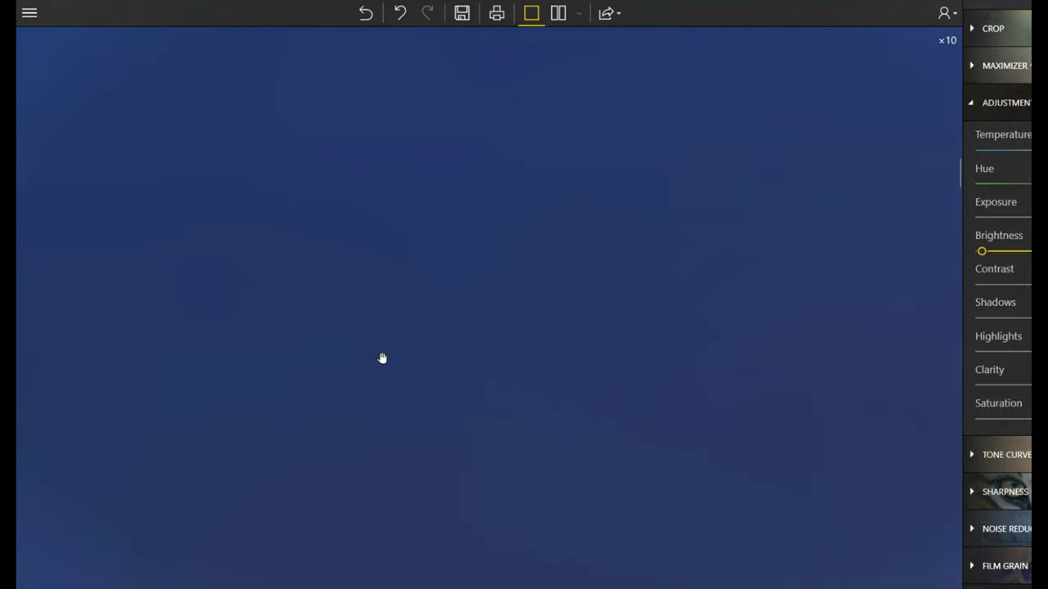
pyautogui.scroll(-5, 381, 358)
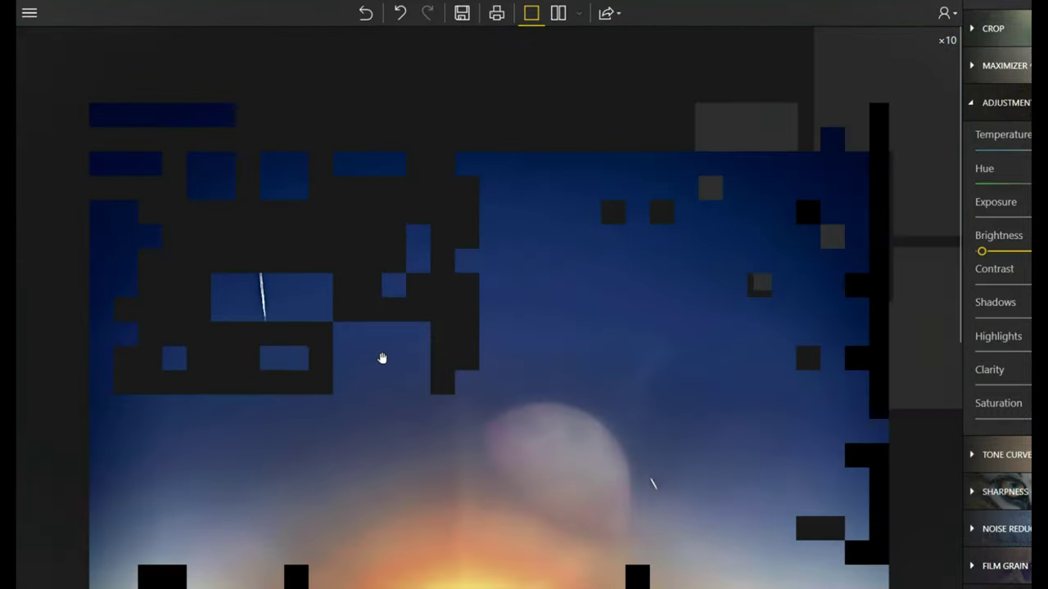
pyautogui.scroll(-2, 382, 358)
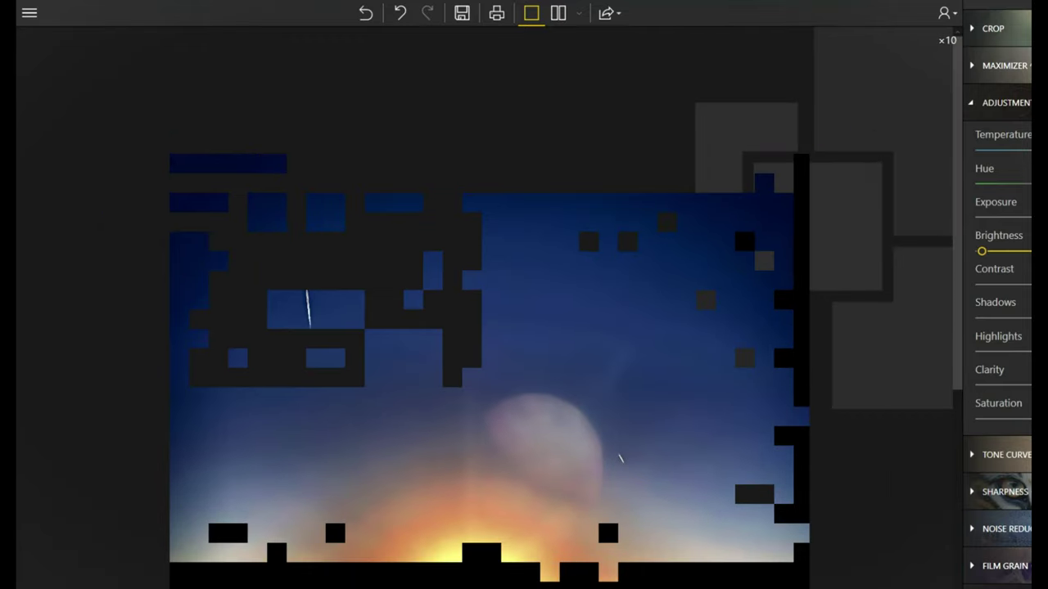
# Change the Maximizer enlargement factor from ×10 to ×5.16
pyautogui.click(1022, 65)
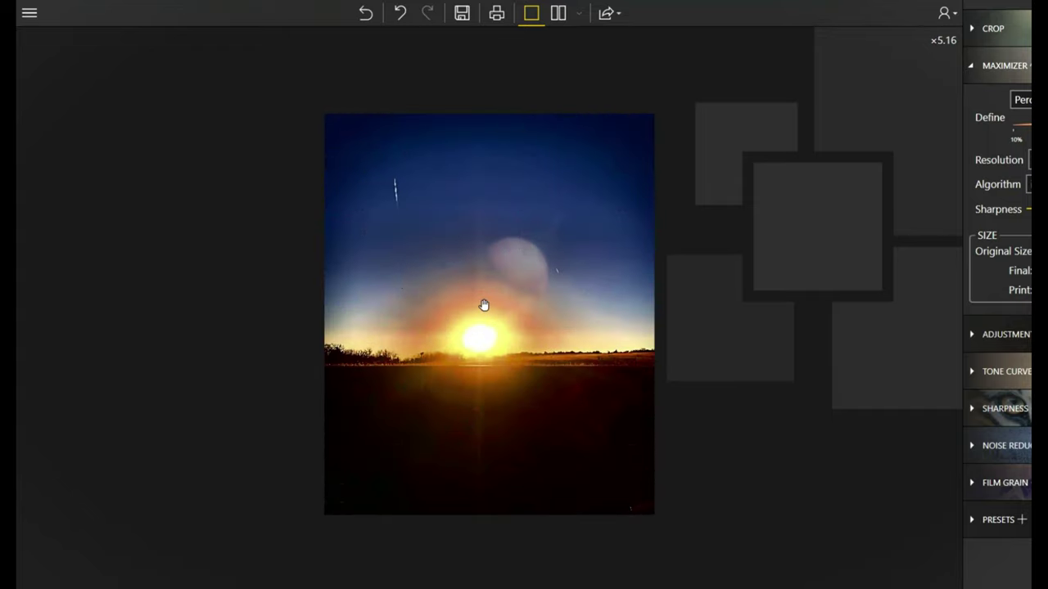
pyautogui.scroll(1, 483, 305)
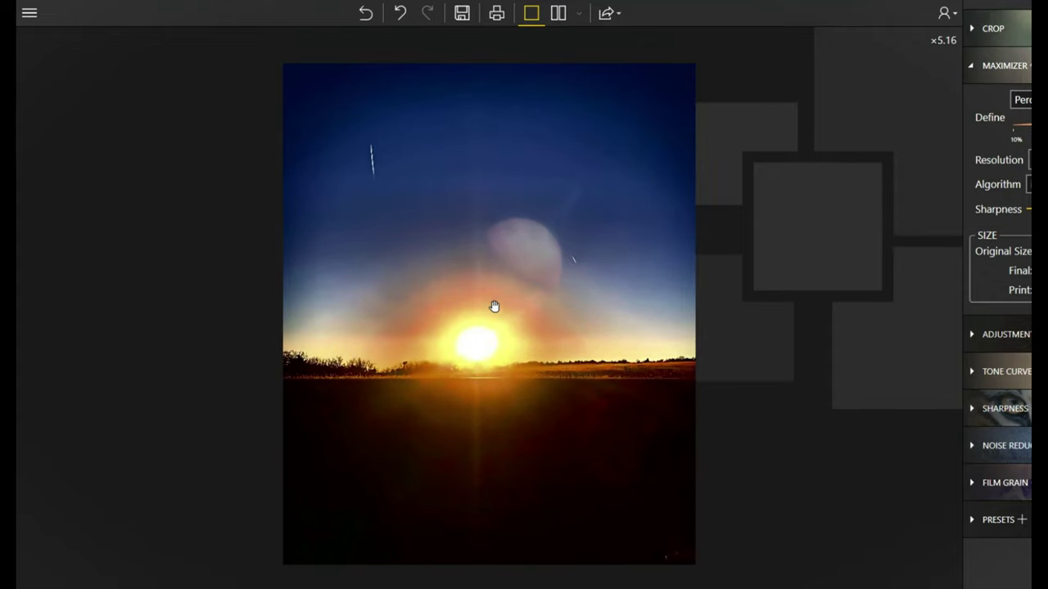
pyautogui.scroll(4, 511, 293)
pyautogui.scroll(1, 689, 169)
pyautogui.scroll(3, 688, 168)
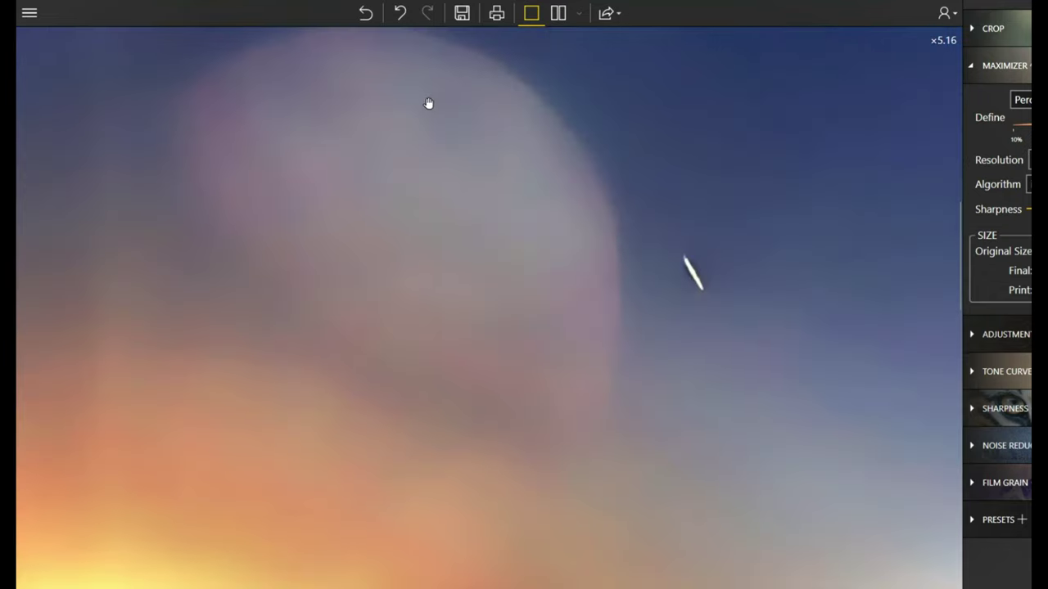
pyautogui.scroll(4, 429, 103)
pyautogui.scroll(-5, 437, 113)
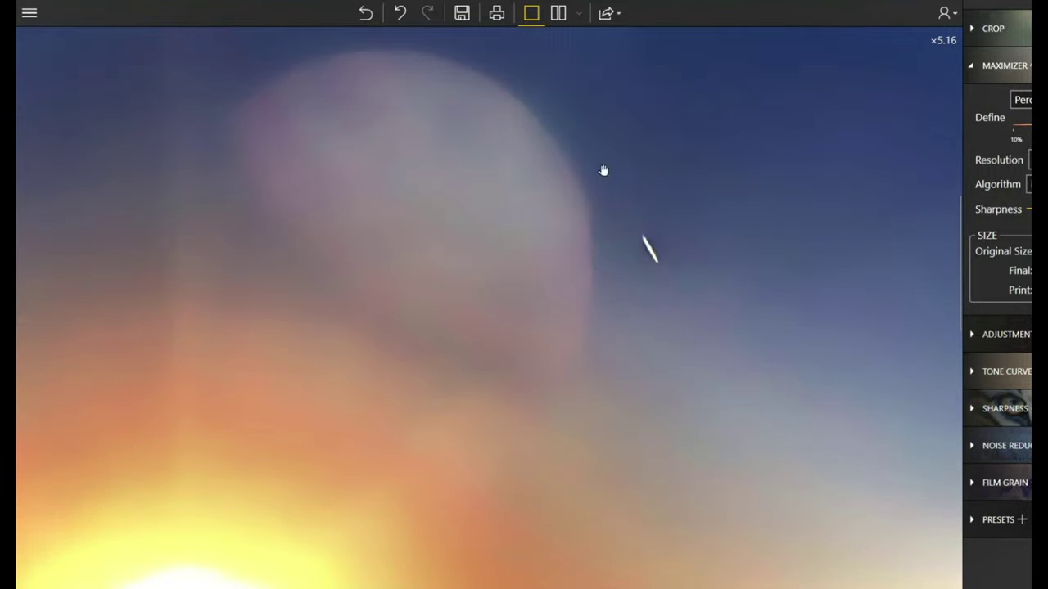
# Bring up the Temperature, Hue, Exposure and Brightness sliders for the ×5.16 sunset photo
pyautogui.click(1019, 335)
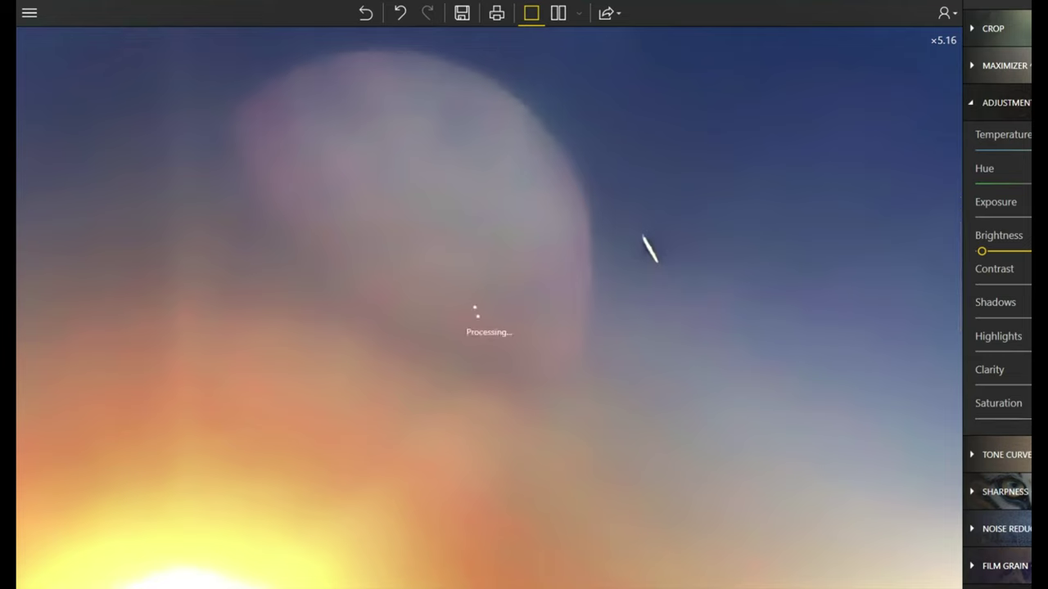
pyautogui.scroll(3, 456, 225)
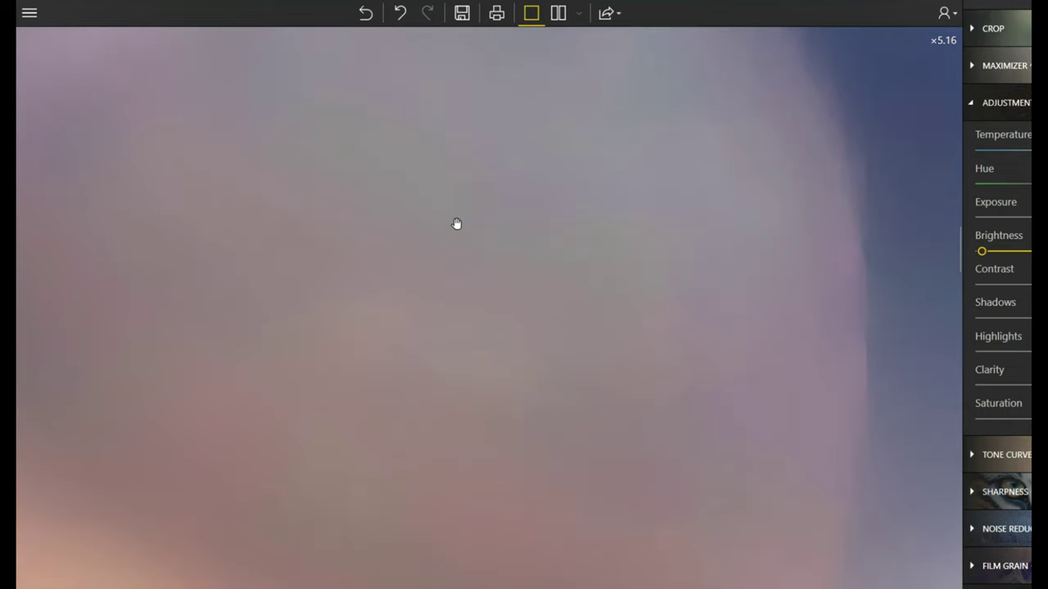
pyautogui.scroll(-3, 456, 224)
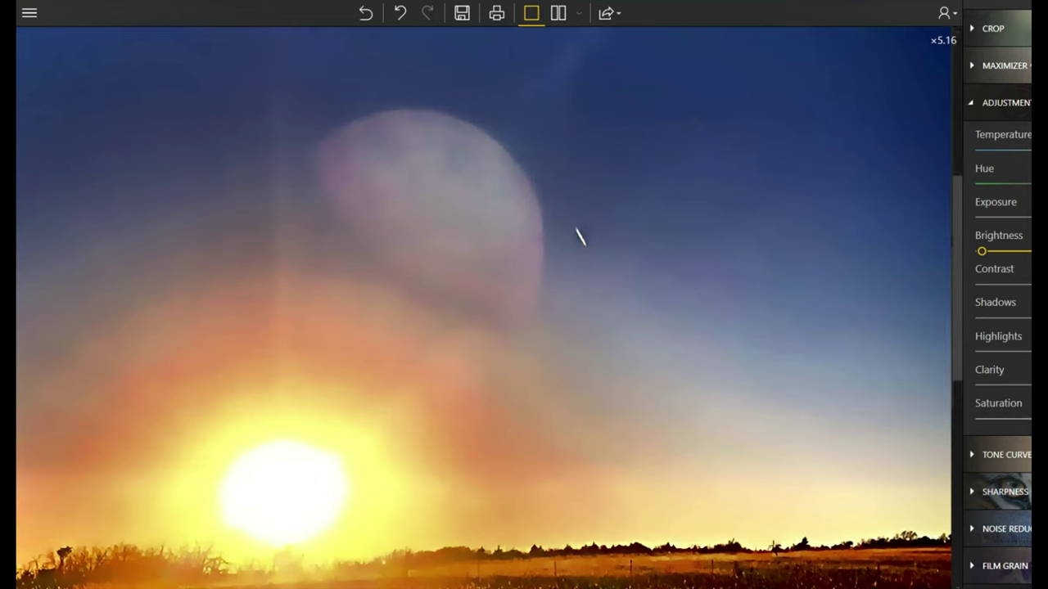
pyautogui.scroll(-1, 997, 414)
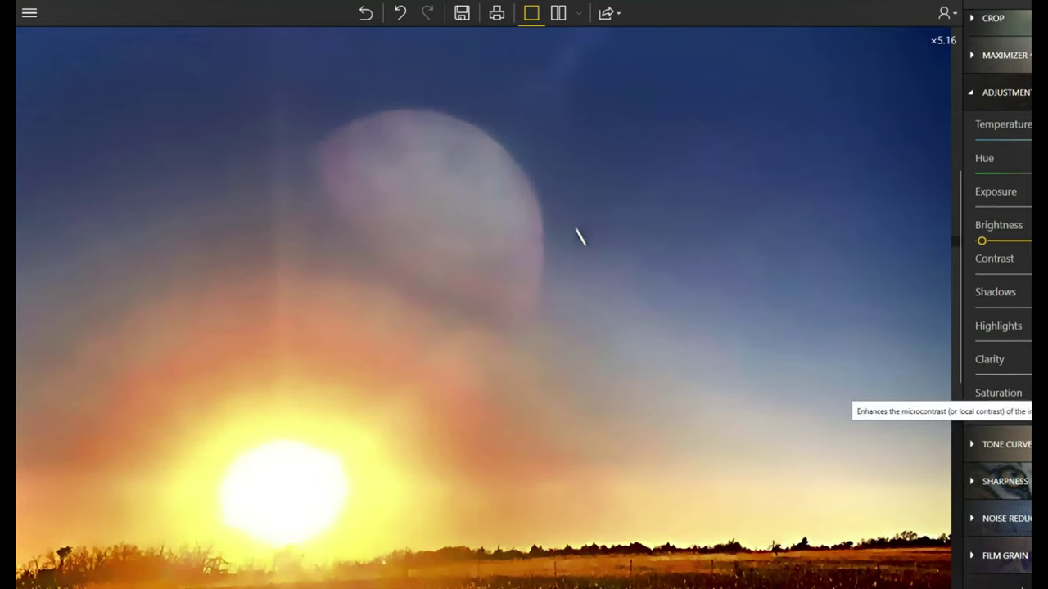
# Try a small Sharpness amount, reset it to zero, and show the Adjustments sliders again
pyautogui.click(1007, 482)
pyautogui.moveTo(981, 227)
pyautogui.mouseDown()
pyautogui.moveTo(1010, 224)
pyautogui.moveTo(999, 231)
pyautogui.mouseUp()
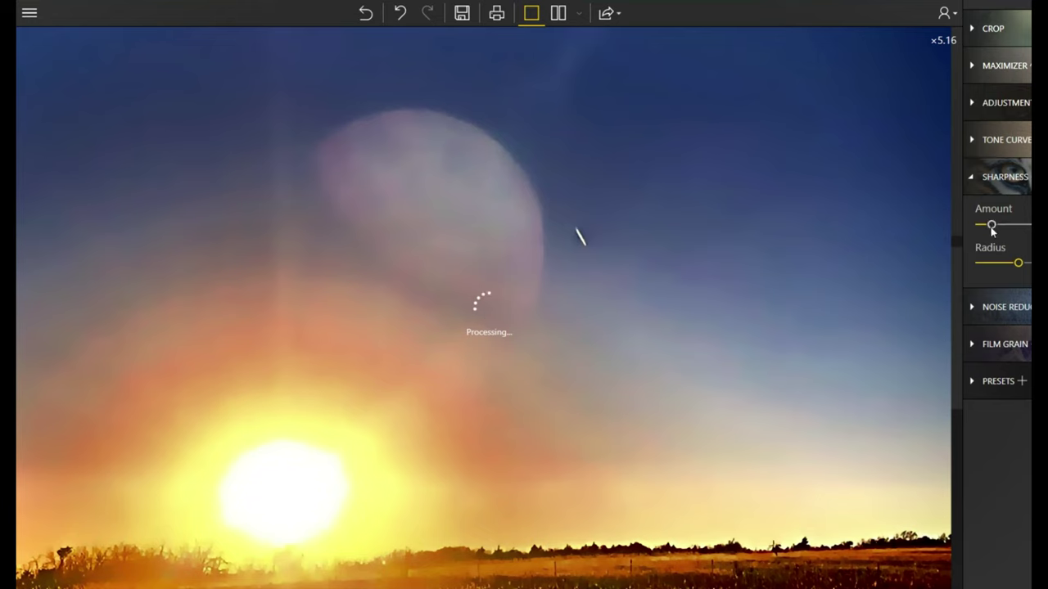
pyautogui.click(980, 226)
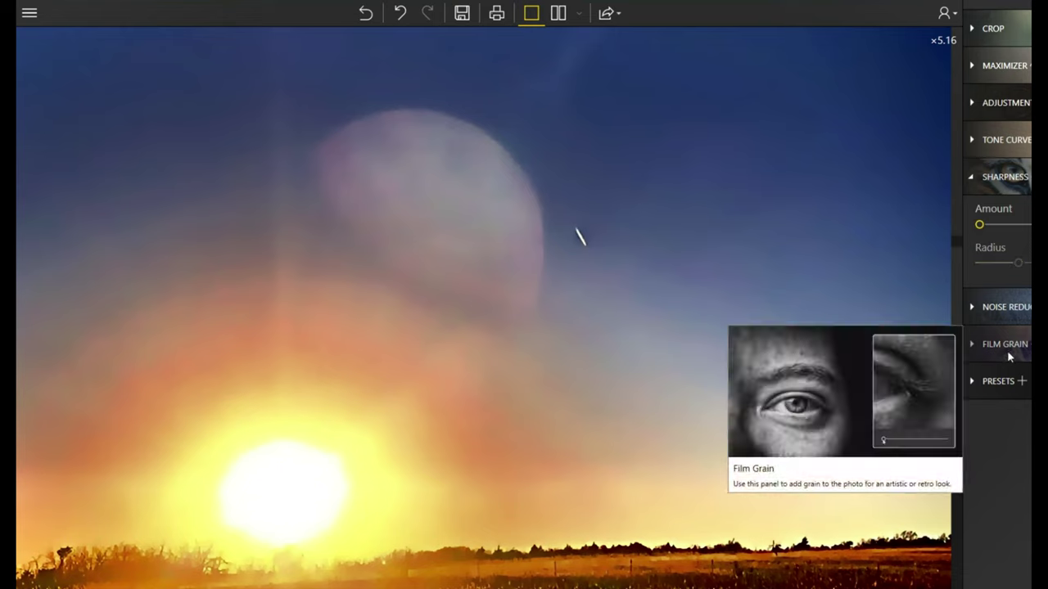
pyautogui.moveTo(1002, 318)
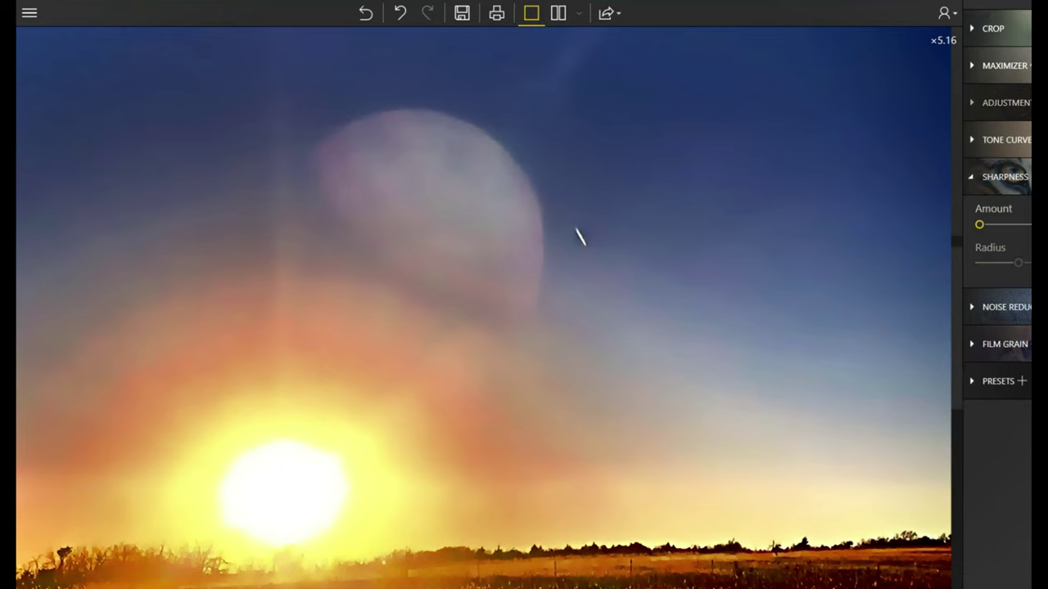
pyautogui.click(1009, 102)
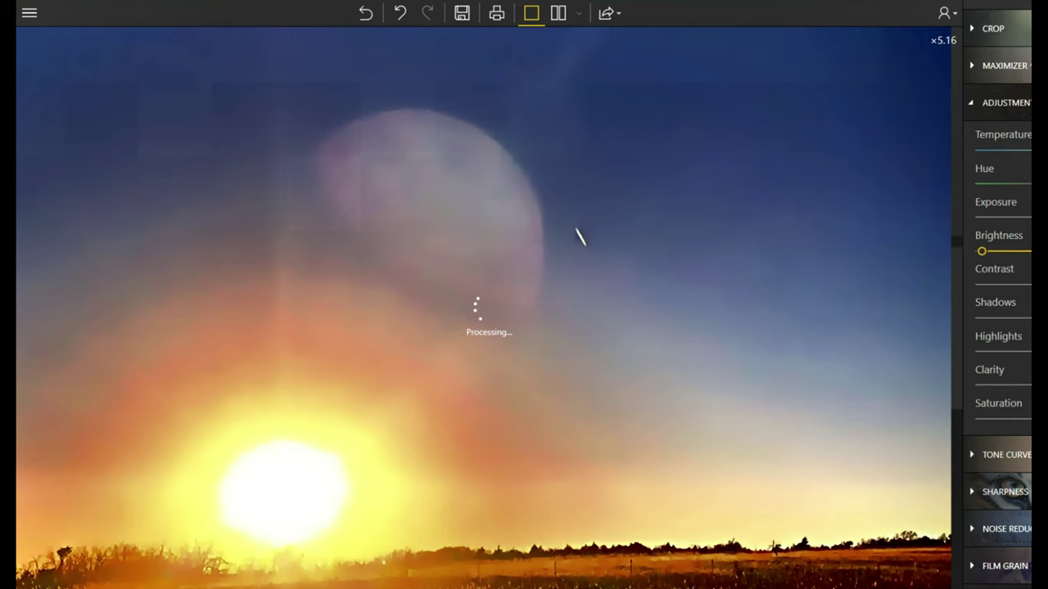
pyautogui.scroll(-1, 993, 240)
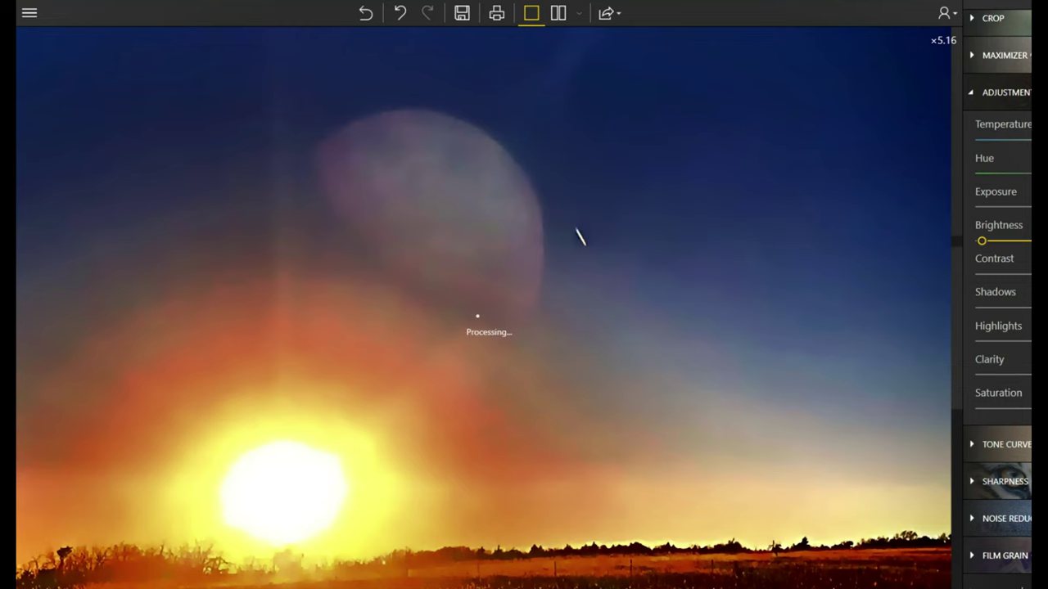
pyautogui.click(519, 347)
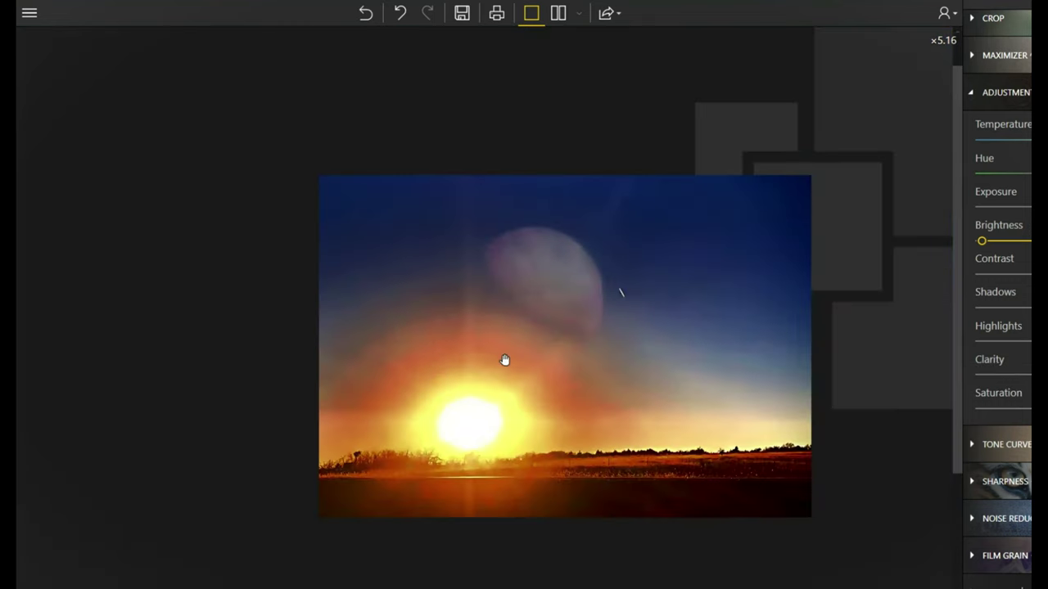
pyautogui.click(505, 361)
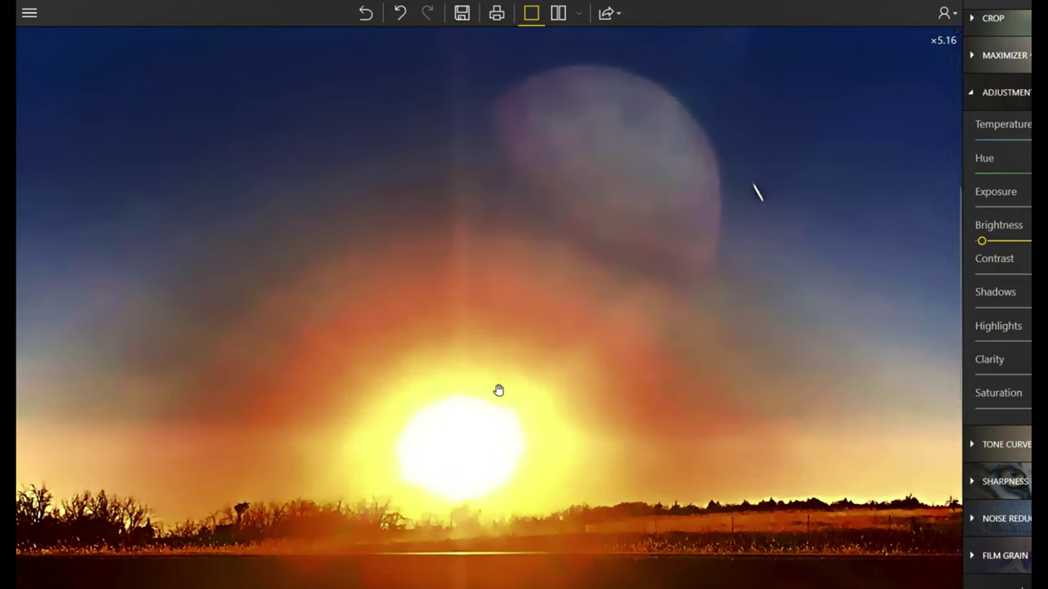
pyautogui.scroll(5, 676, 71)
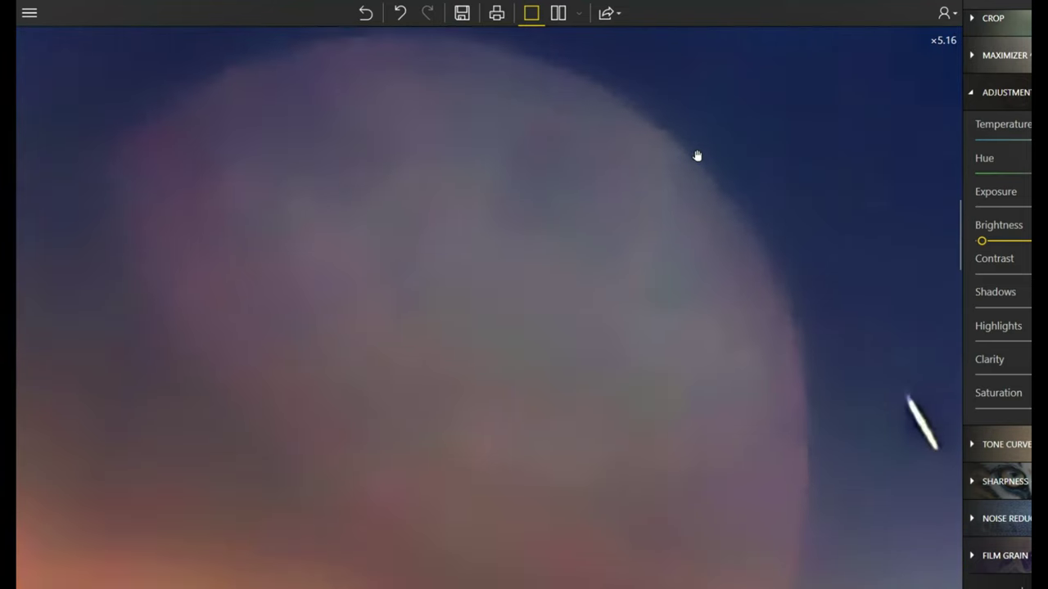
pyautogui.scroll(-2, 697, 237)
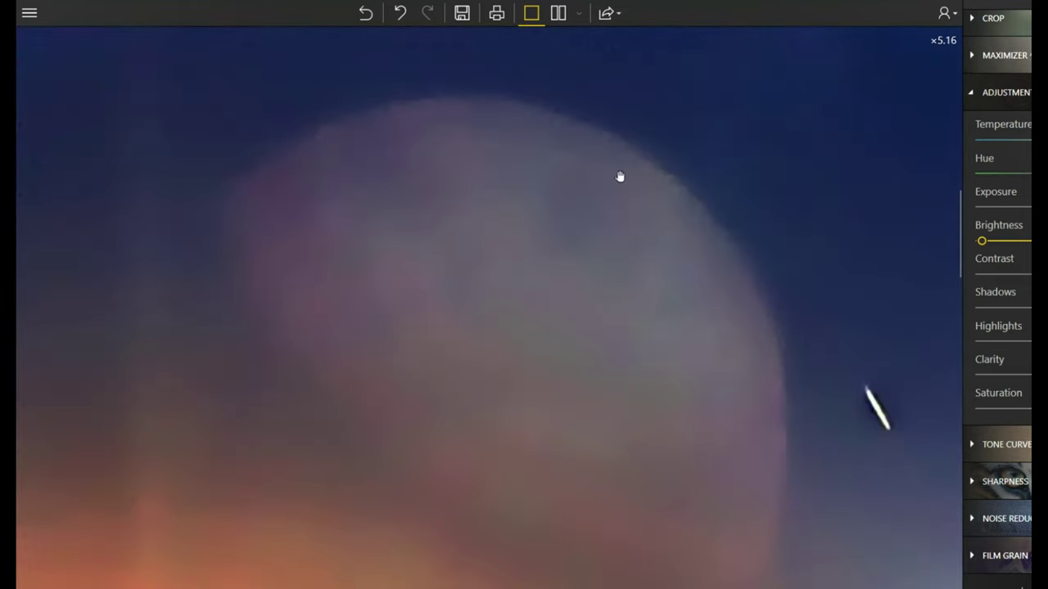
pyautogui.scroll(3, 429, 103)
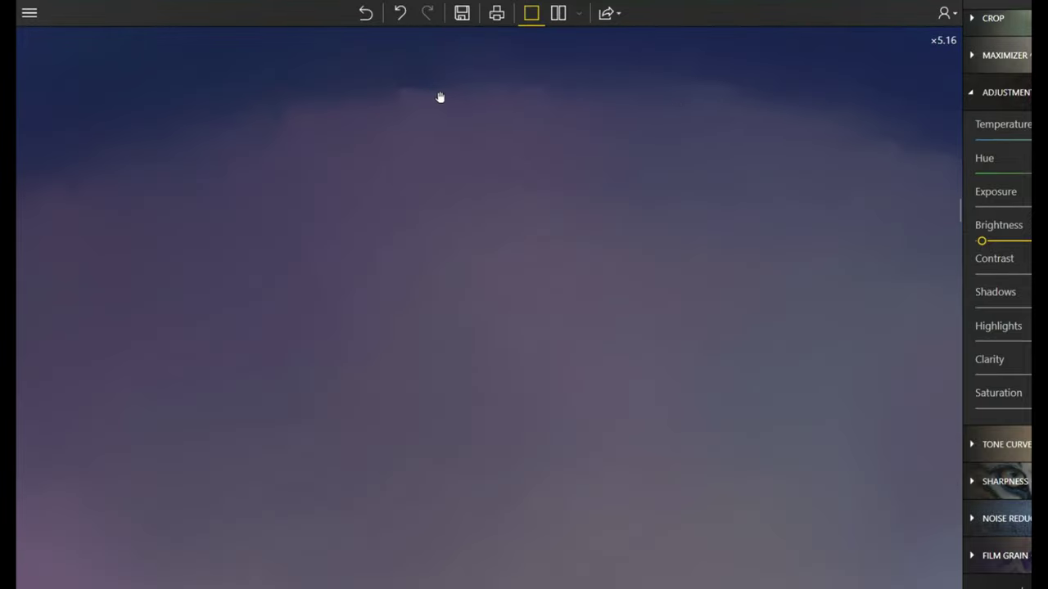
pyautogui.moveTo(734, 134); pyautogui.dragTo(527, 215)
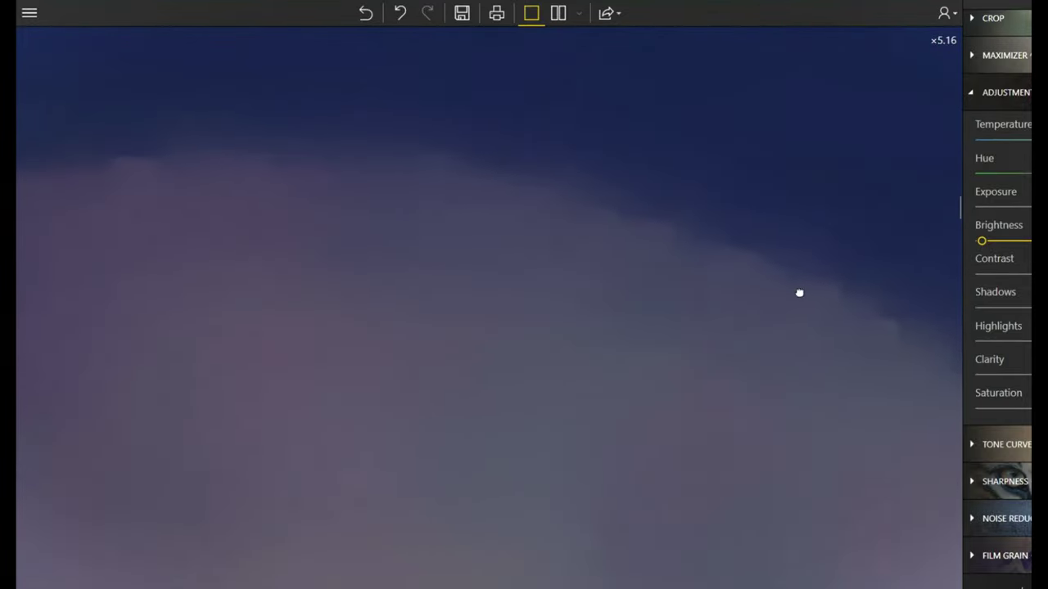
pyautogui.moveTo(799, 293); pyautogui.dragTo(674, 173)
pyautogui.moveTo(844, 311); pyautogui.dragTo(687, 185)
pyautogui.moveTo(856, 350); pyautogui.dragTo(777, 264)
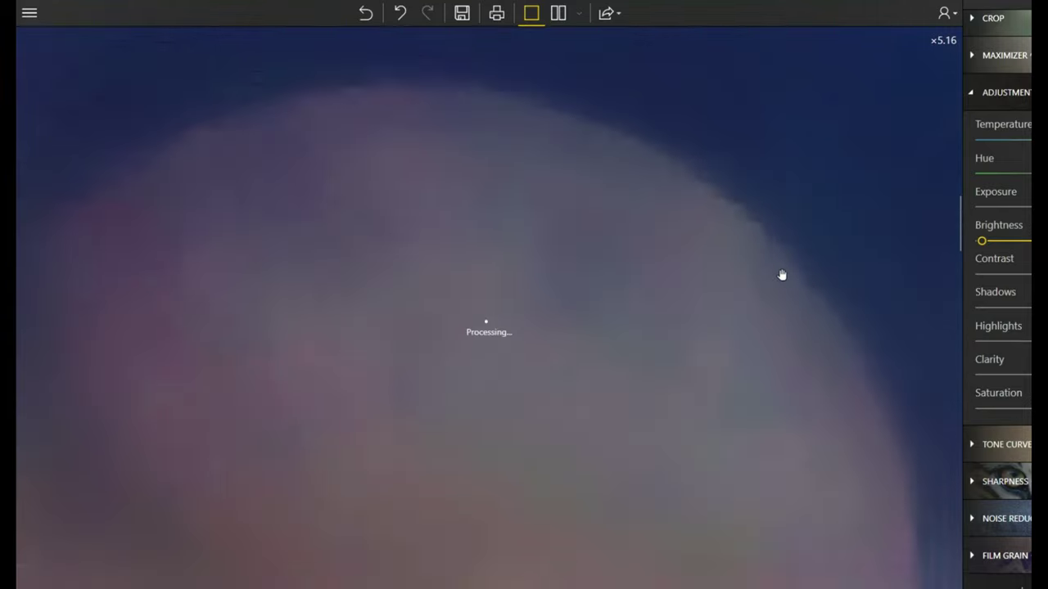
pyautogui.moveTo(781, 276); pyautogui.dragTo(758, 238)
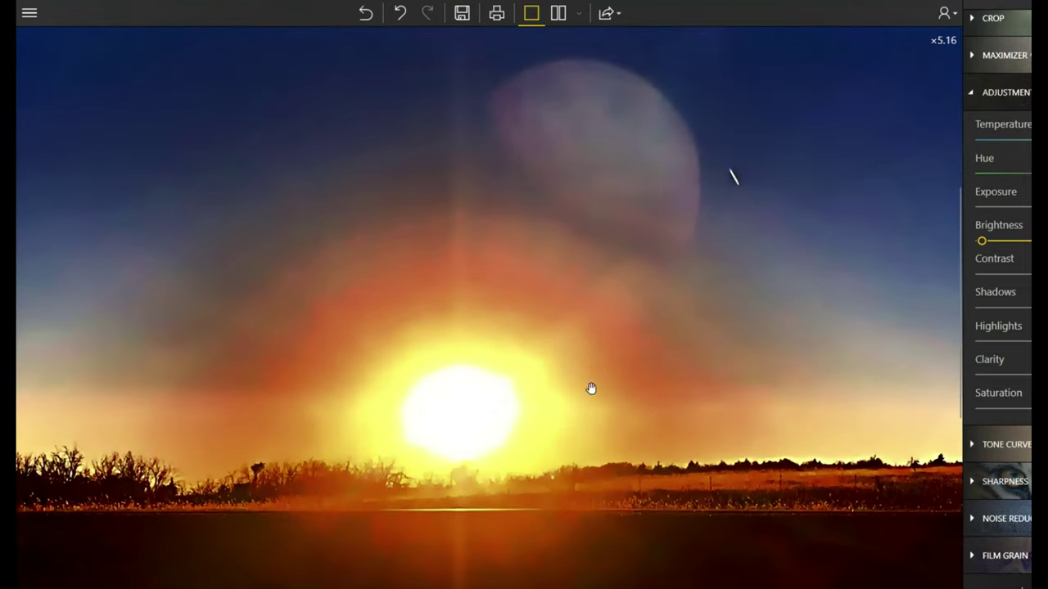
pyautogui.moveTo(591, 388); pyautogui.dragTo(611, 465)
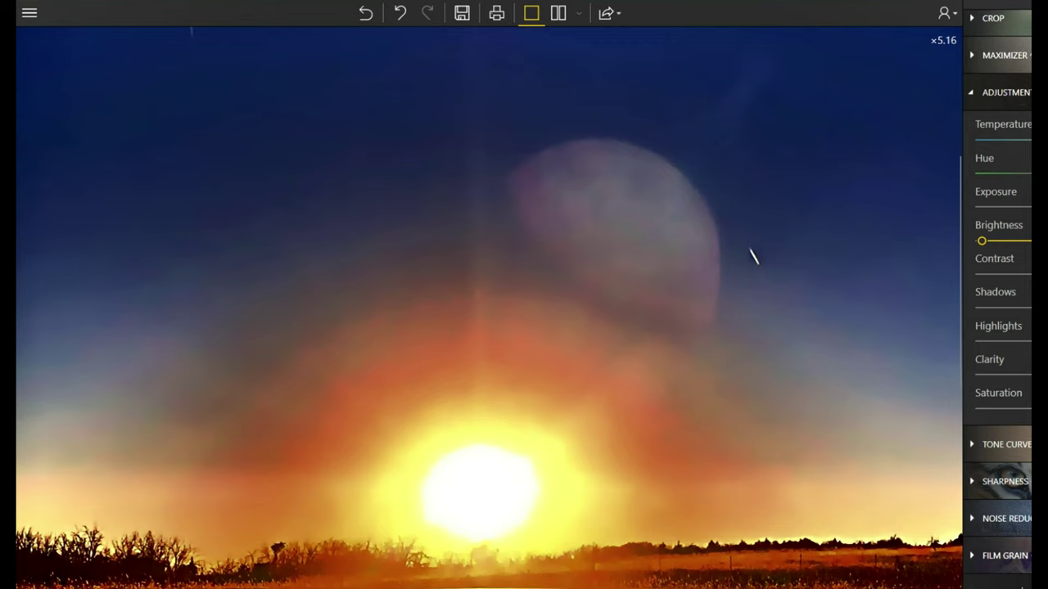
pyautogui.moveTo(585, 586)
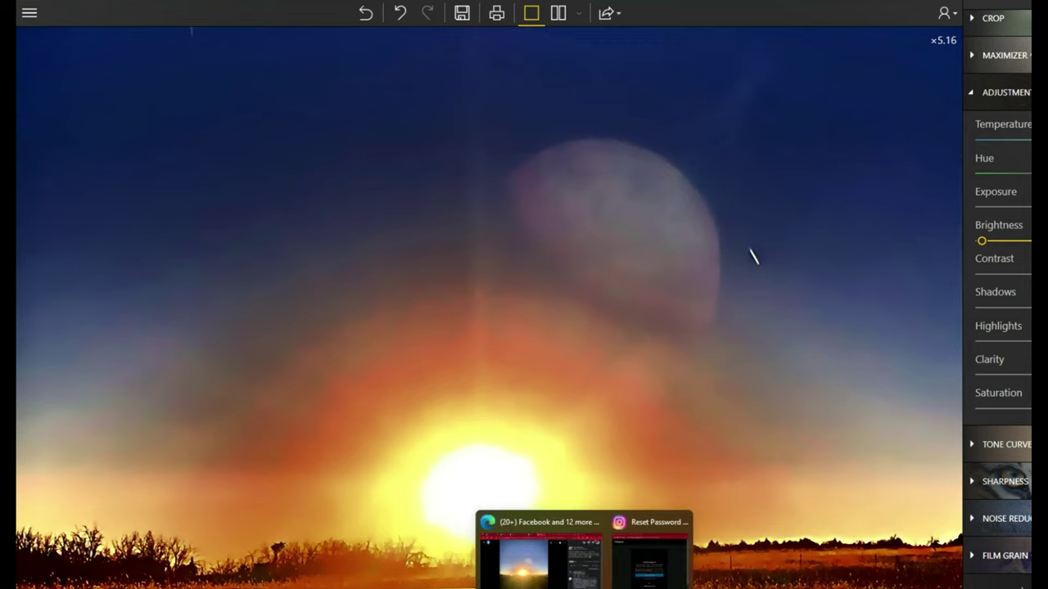
pyautogui.click(539, 573)
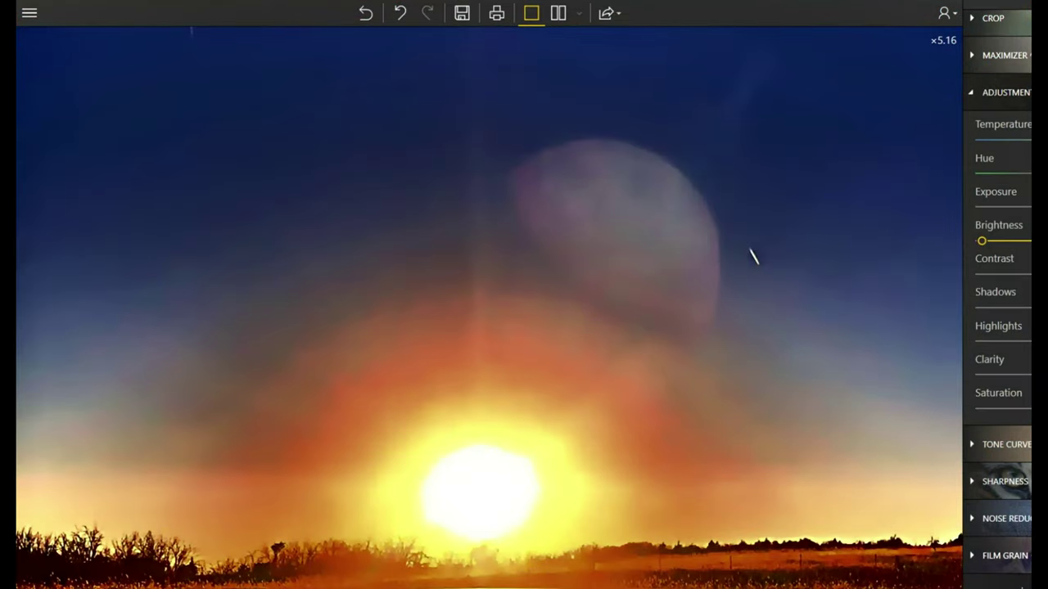
# Export the enhanced photo to the Desktop as 'PLANET X FOR REAL_InPixio' at 100% quality
pyautogui.click(461, 16)
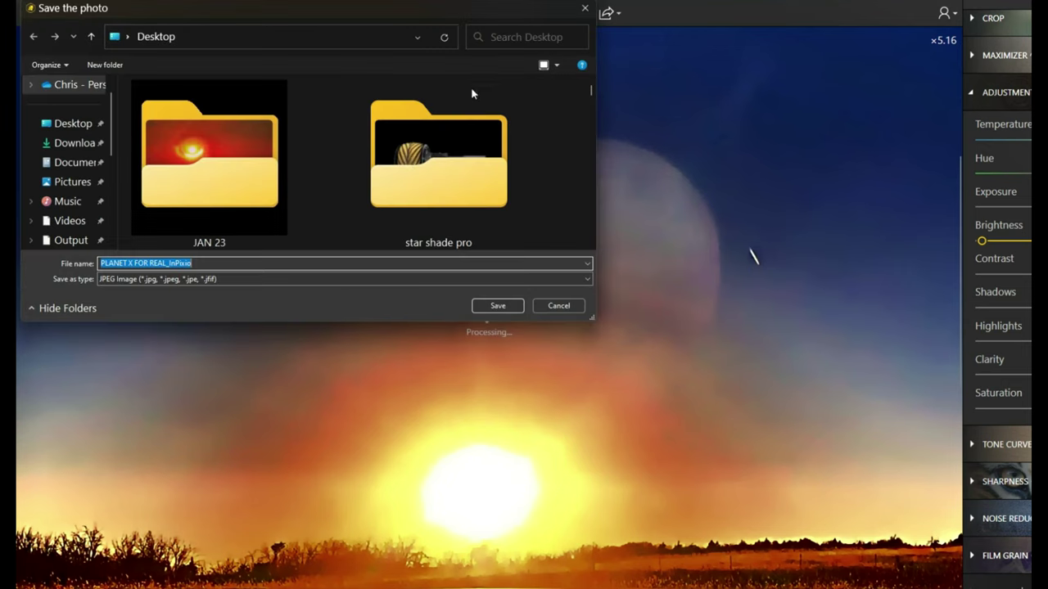
pyautogui.click(497, 307)
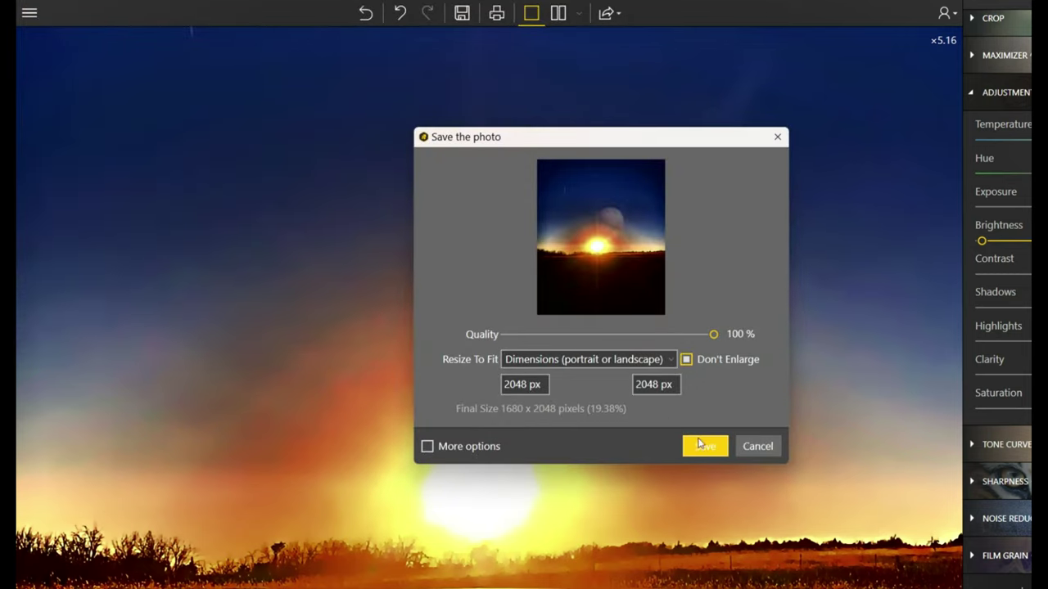
pyautogui.click(702, 445)
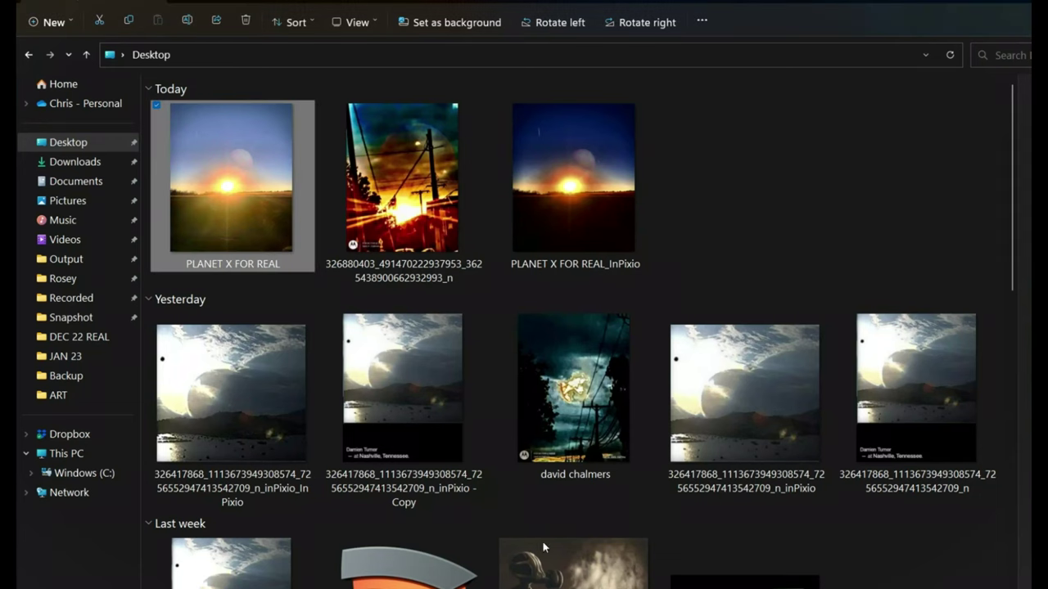
# Open the Desktop image 'PLANET X FOR REAL_InPixio' in Photo Studio 12 through Open with
pyautogui.rightClick(583, 197)
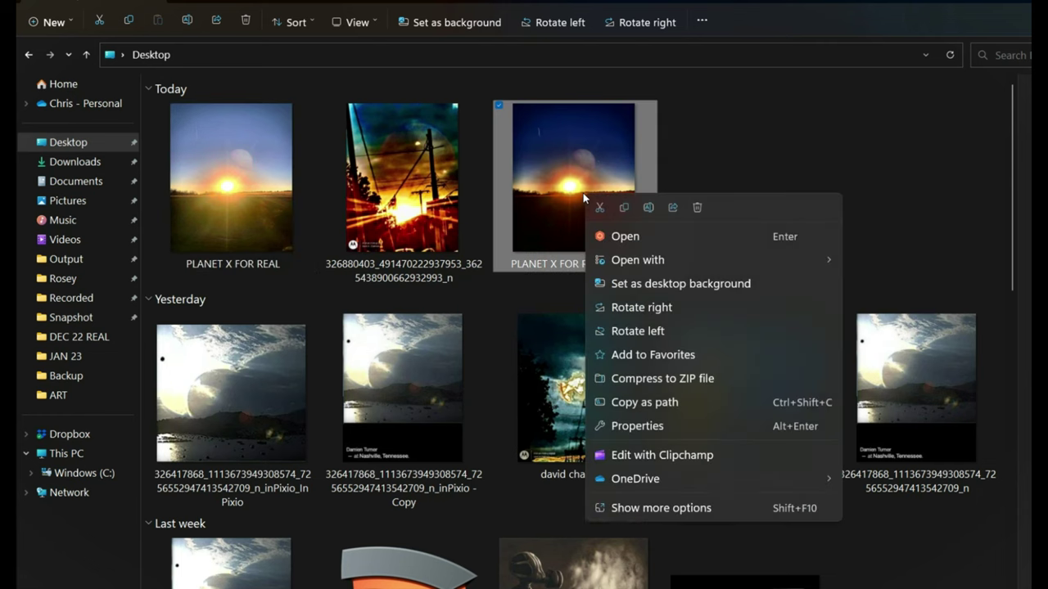
pyautogui.moveTo(692, 259)
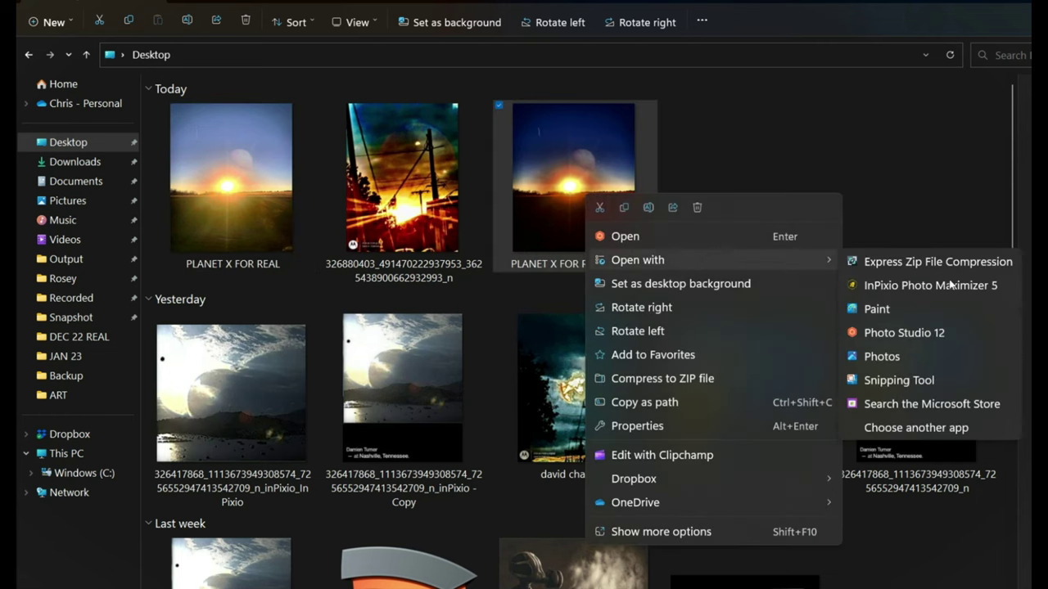
pyautogui.click(927, 334)
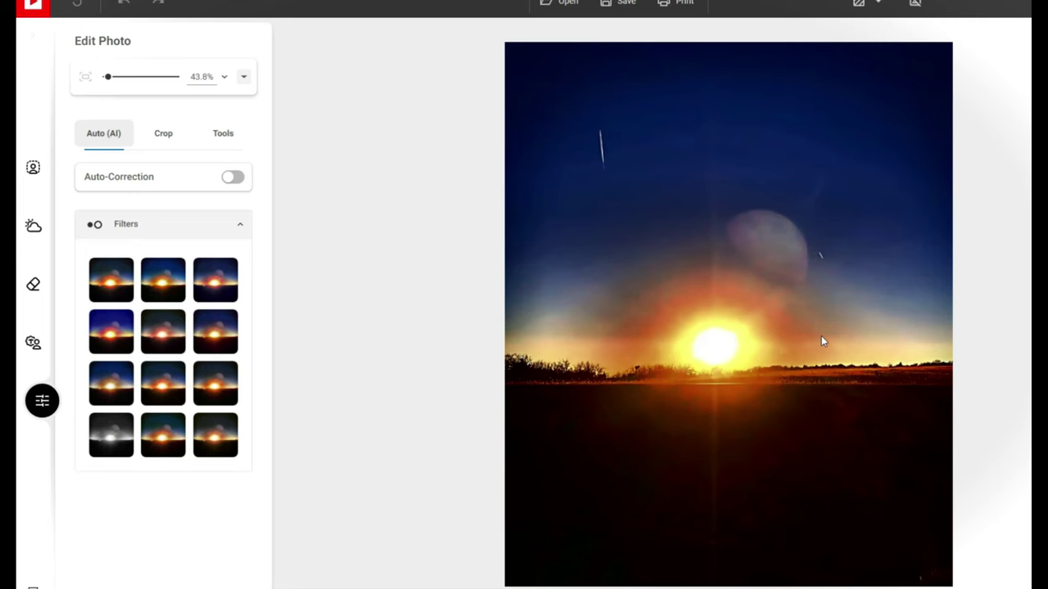
# Zoom into the sunset photo loaded in Photo Studio 12 beside the filter previews
pyautogui.scroll(3, 404, 260)
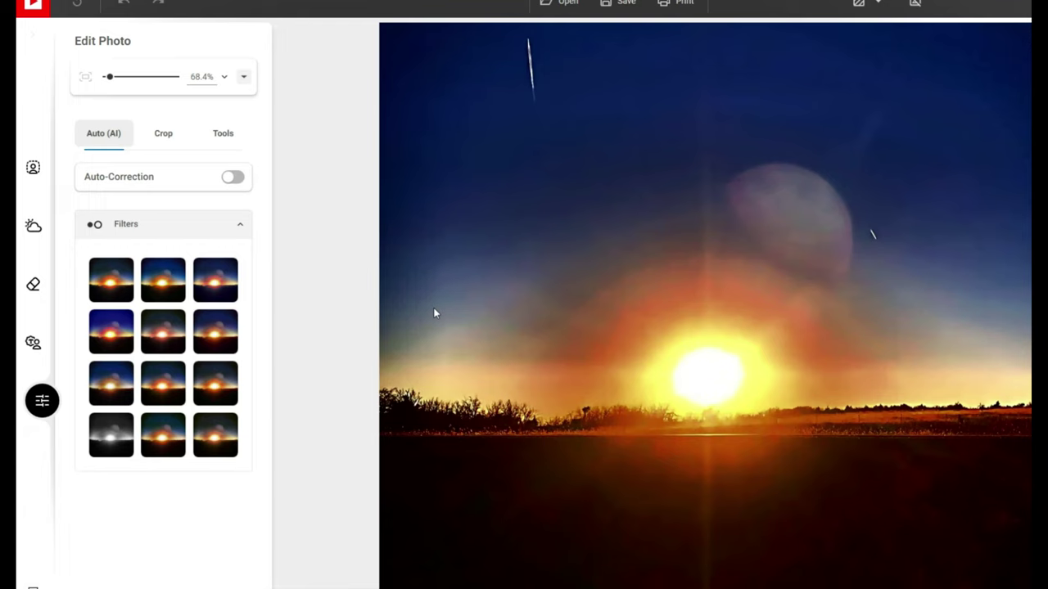
# Try the first filter thumbnails: a darker look, bluer skies and a red-purple tint
pyautogui.click(121, 293)
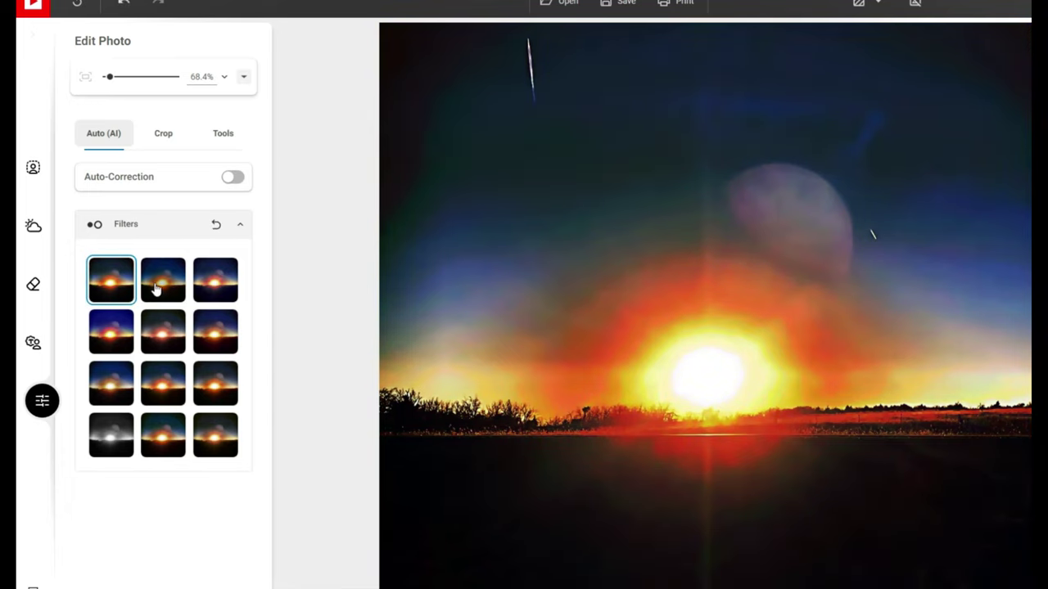
pyautogui.scroll(5, 744, 216)
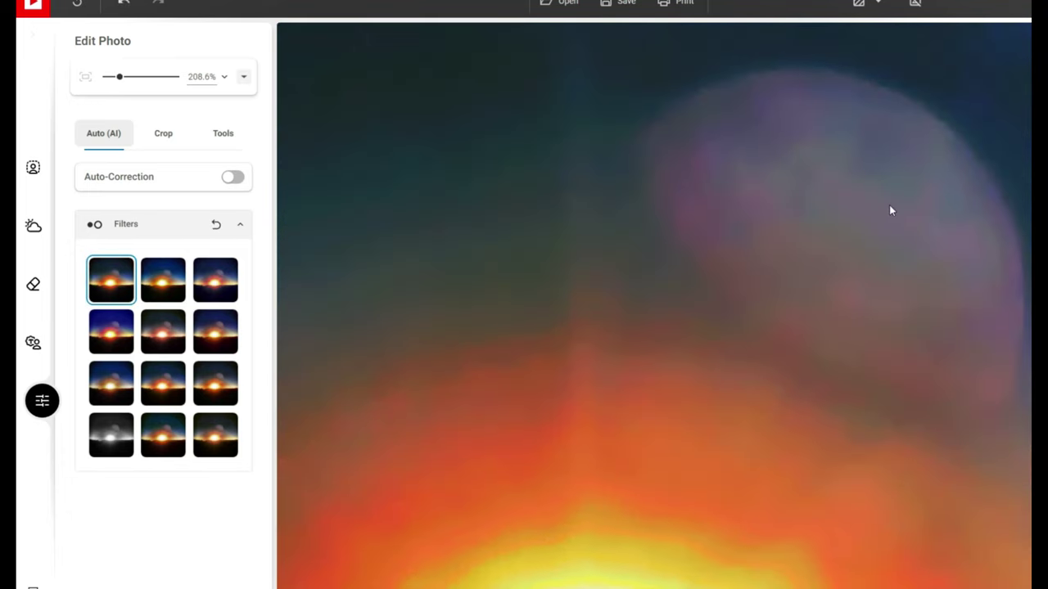
pyautogui.scroll(-1, 889, 204)
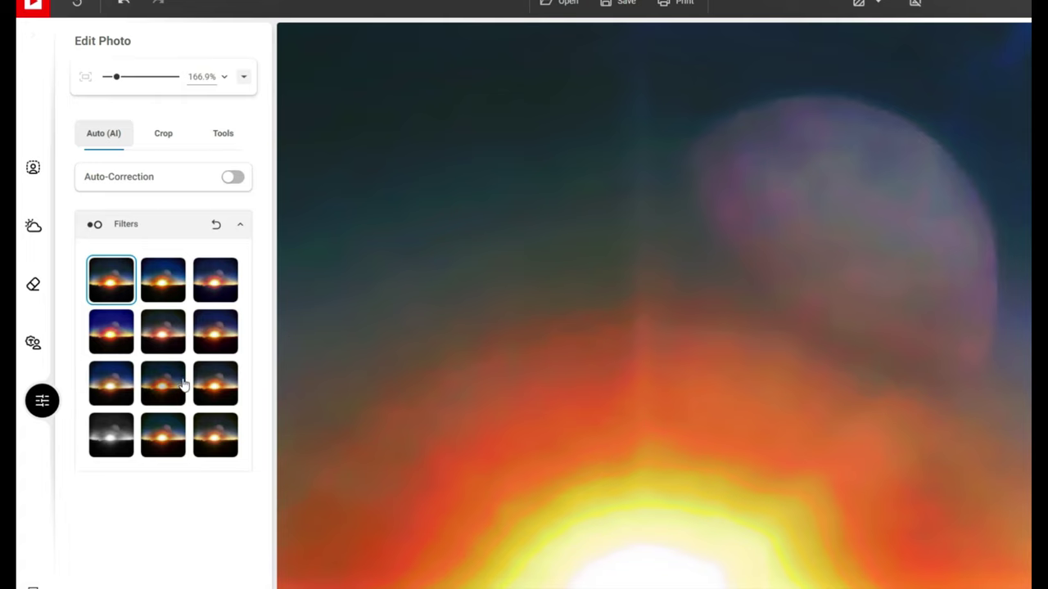
pyautogui.click(175, 283)
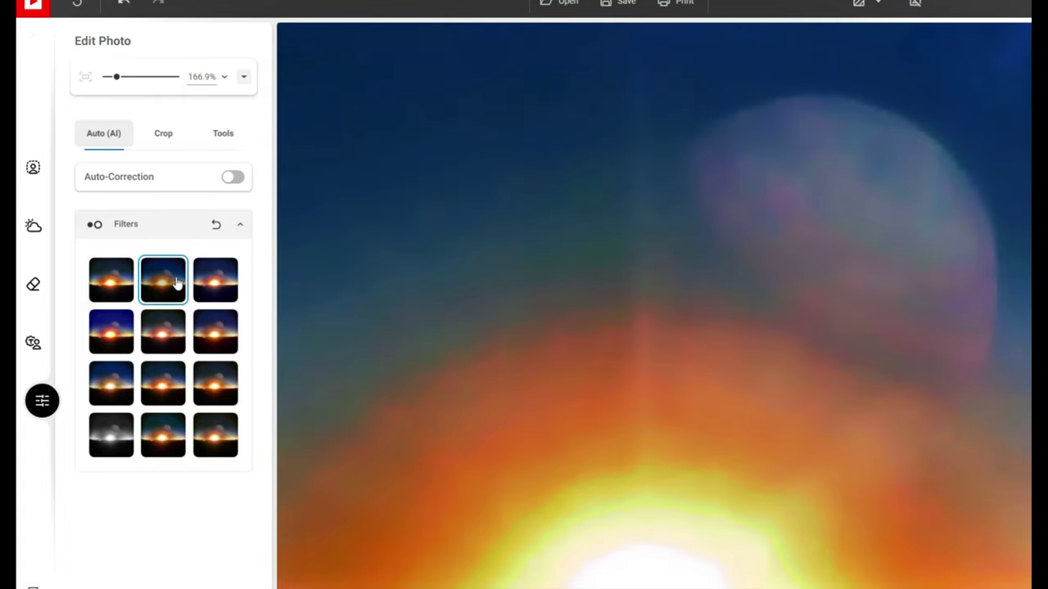
pyautogui.click(210, 286)
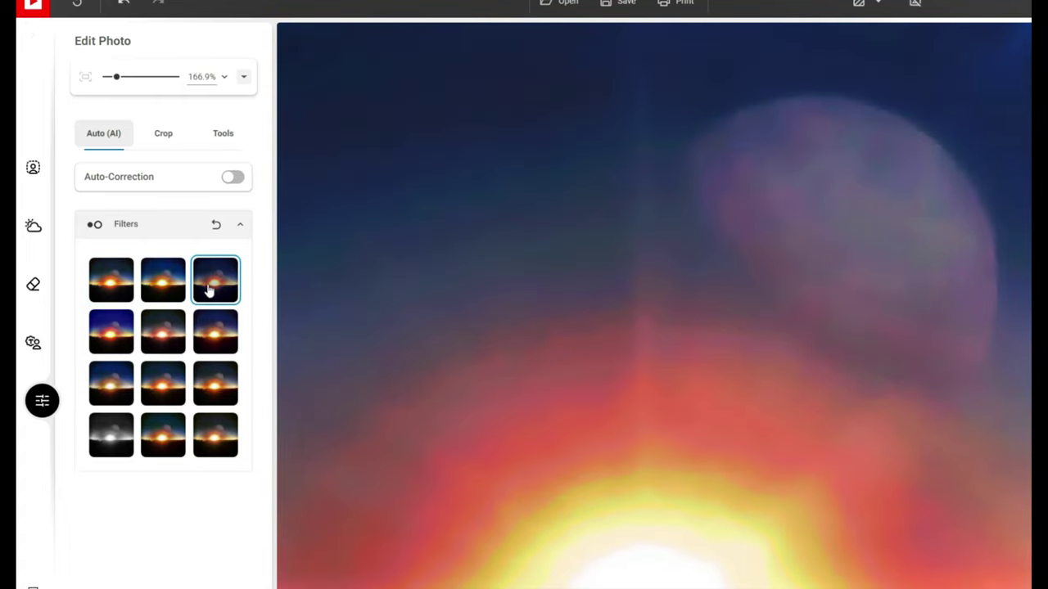
pyautogui.click(119, 339)
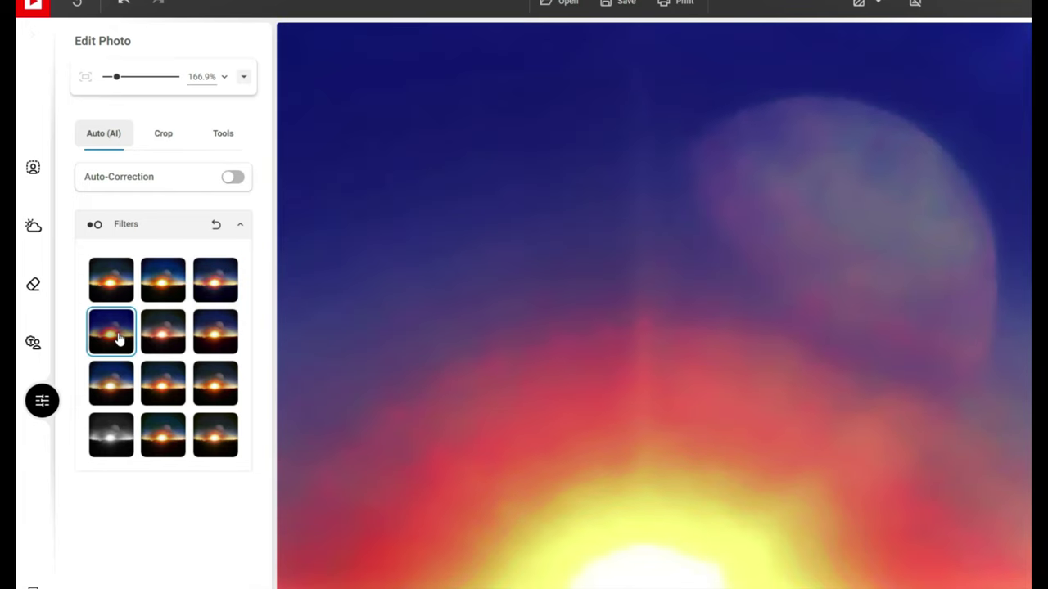
pyautogui.scroll(-5, 700, 379)
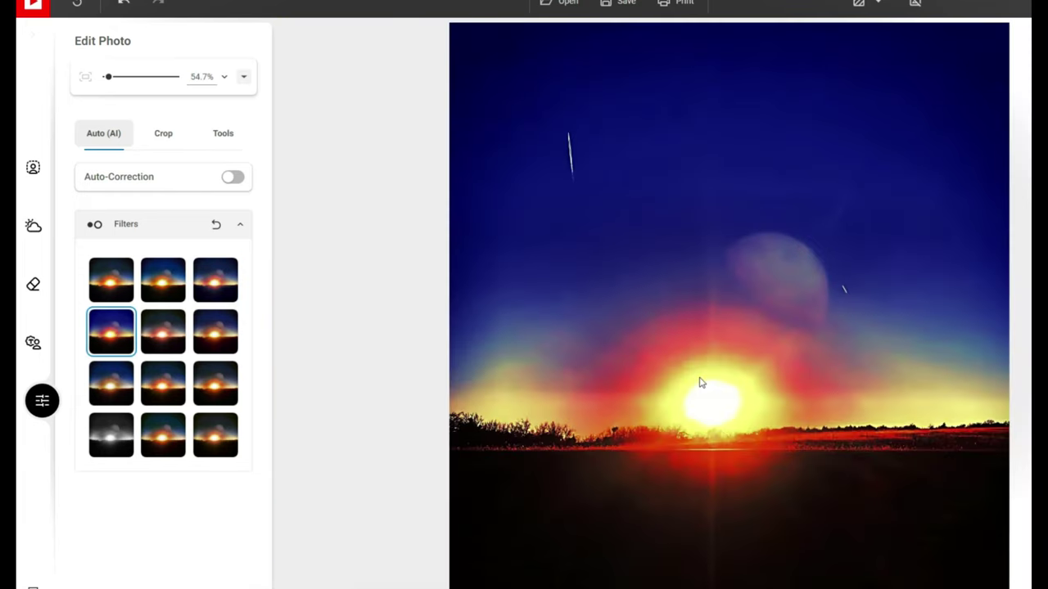
pyautogui.scroll(3, 700, 383)
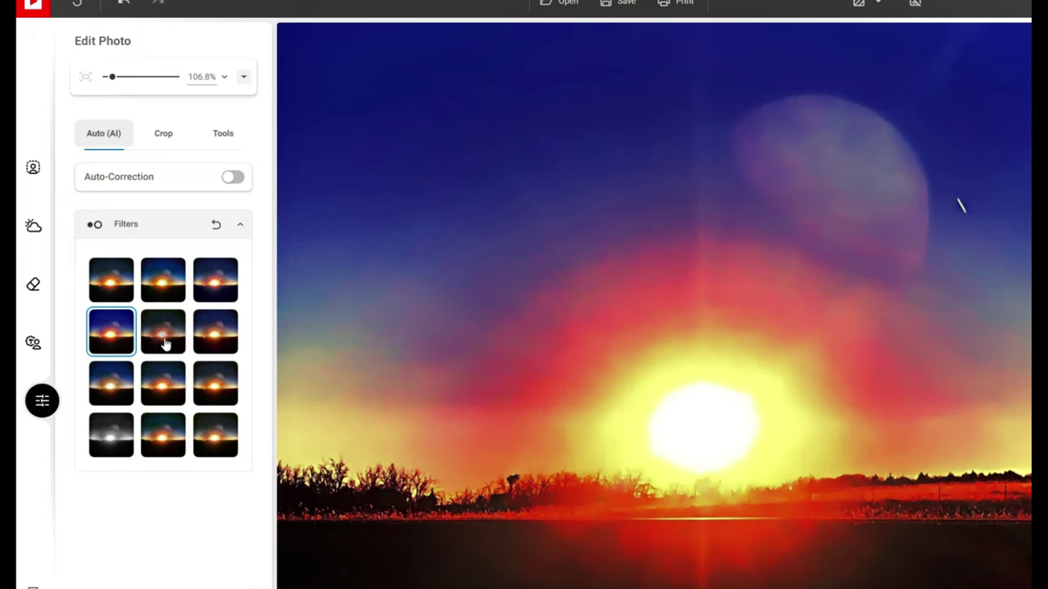
# Apply the muted, darker filter from the middle of row two
pyautogui.click(163, 344)
pyautogui.scroll(2, 927, 134)
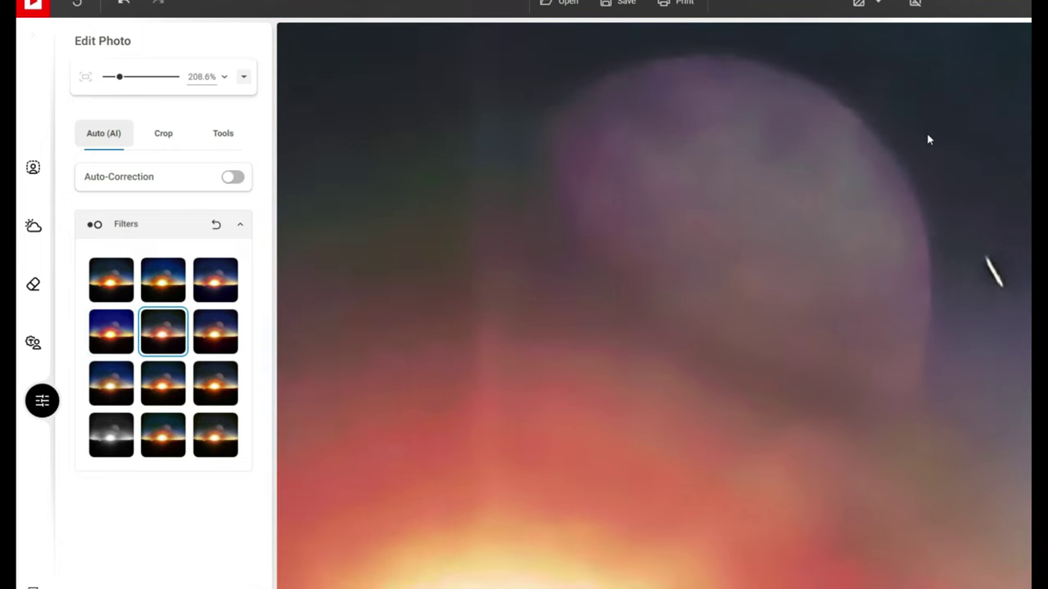
pyautogui.scroll(-3, 702, 231)
pyautogui.scroll(-2, 744, 274)
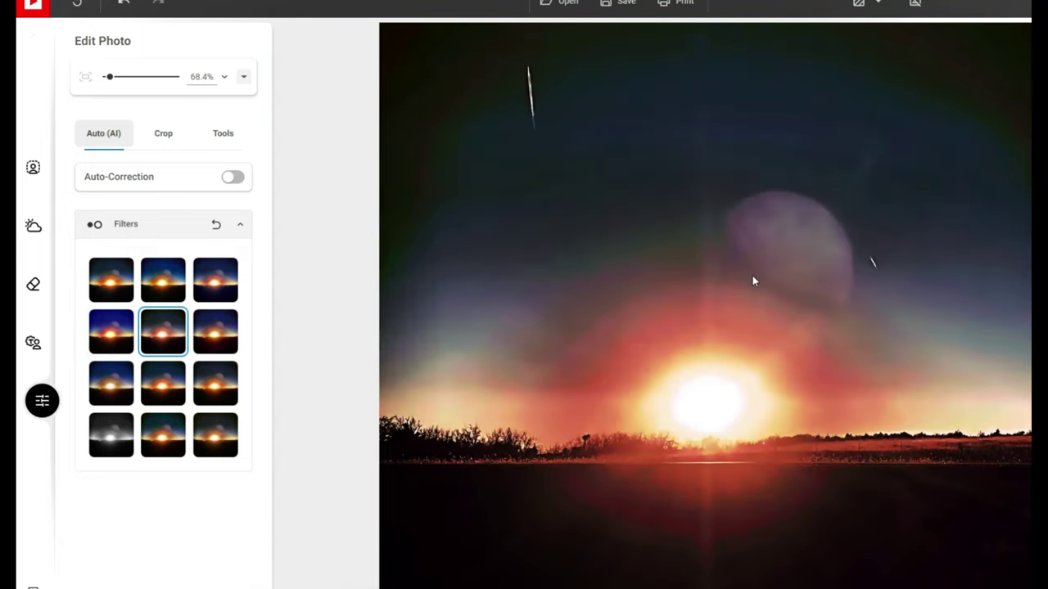
pyautogui.scroll(-1, 755, 308)
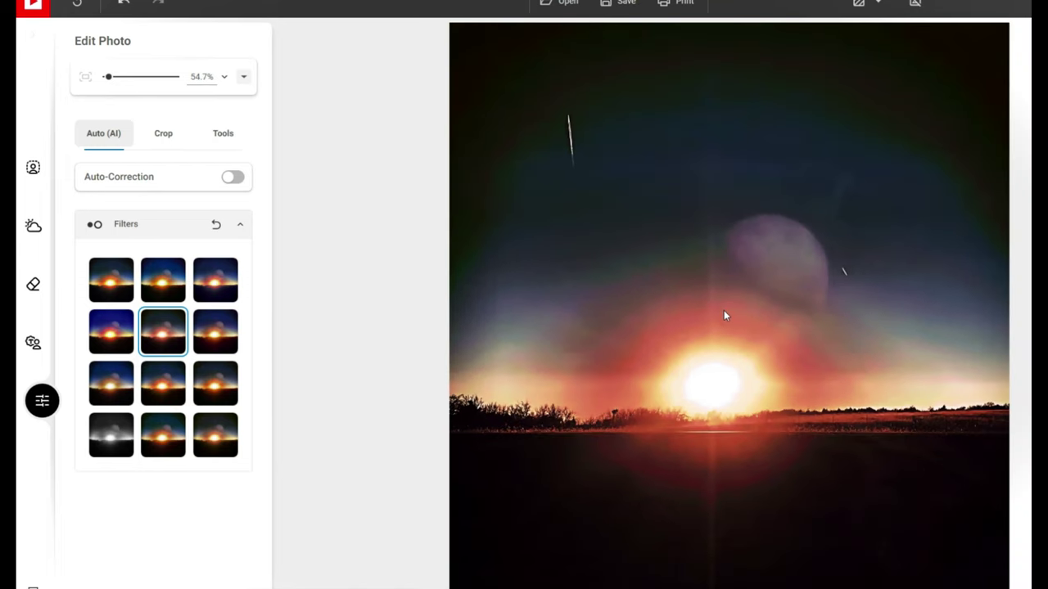
pyautogui.scroll(3, 725, 315)
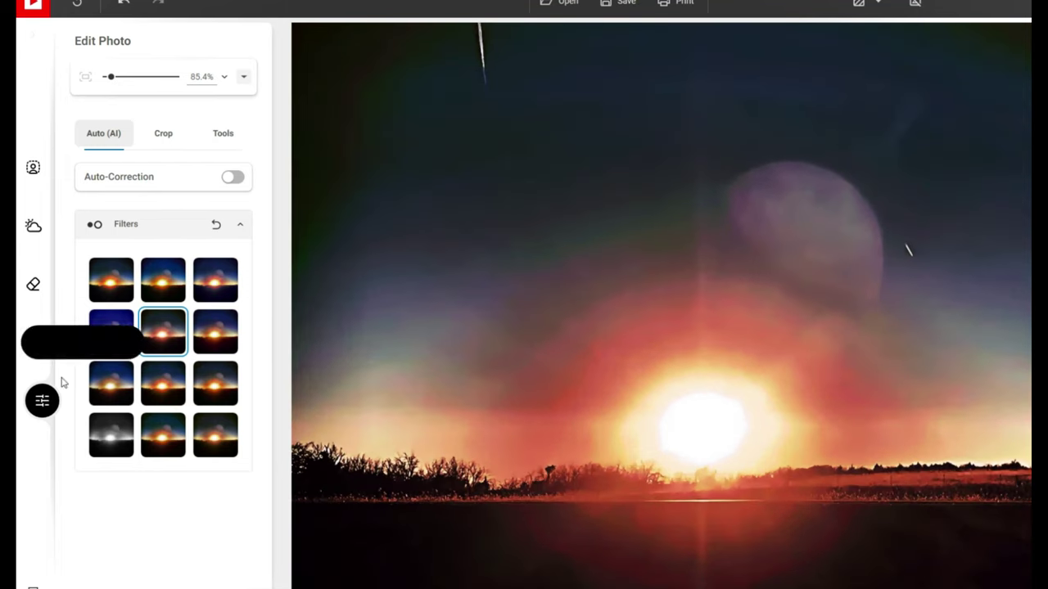
# Try the remaining filters, including black and white, ending on the dark vignette with warm sun glow
pyautogui.click(208, 347)
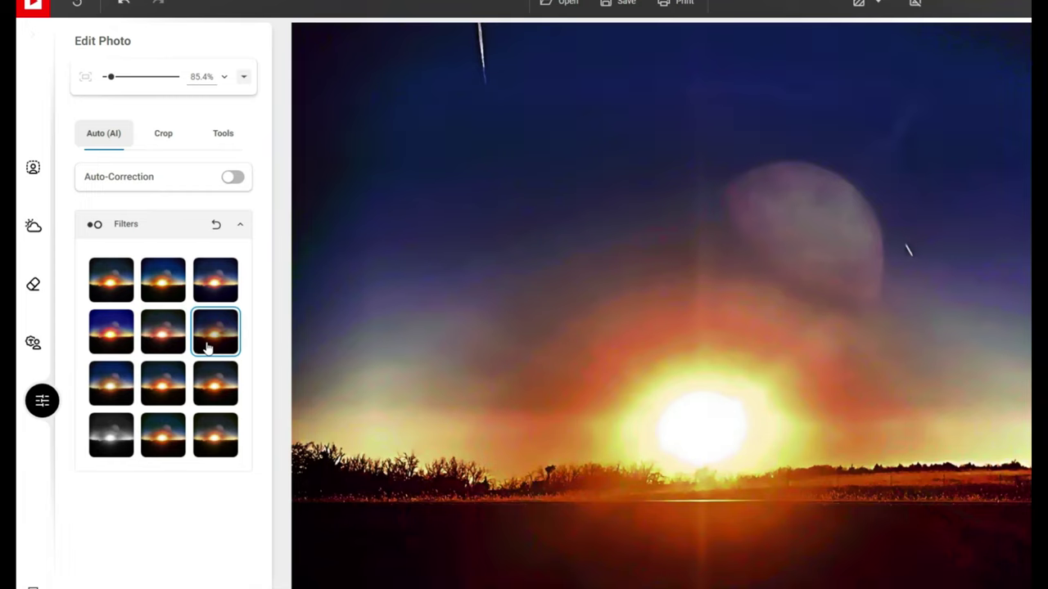
pyautogui.click(118, 388)
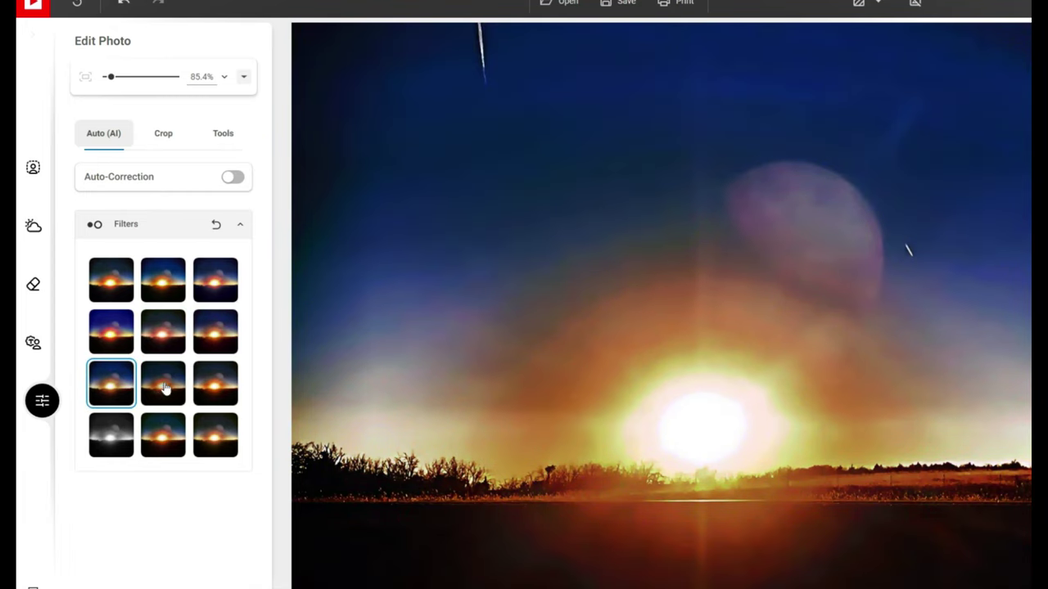
pyautogui.click(164, 388)
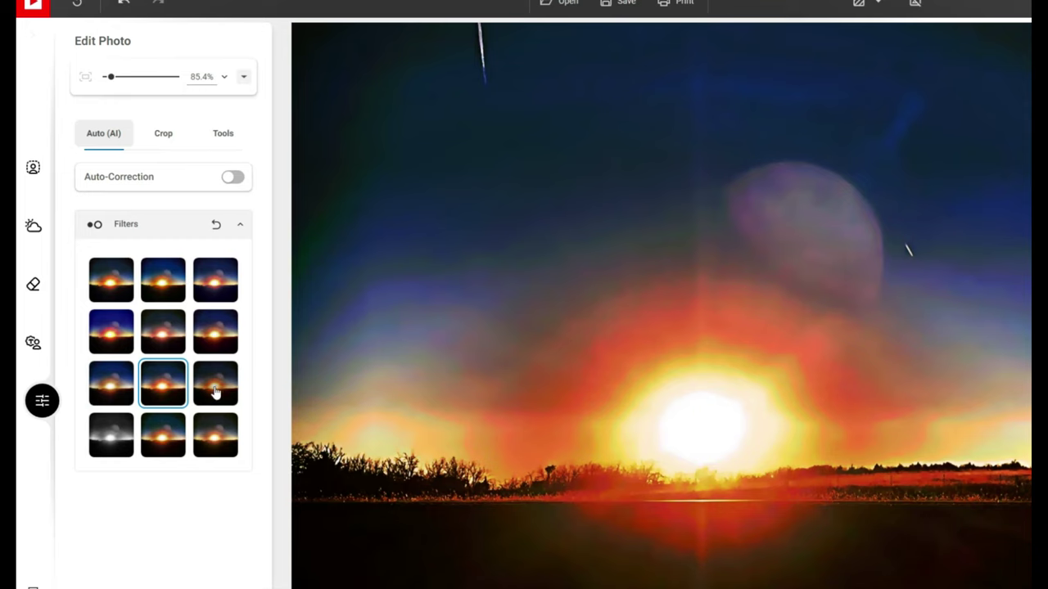
pyautogui.click(214, 392)
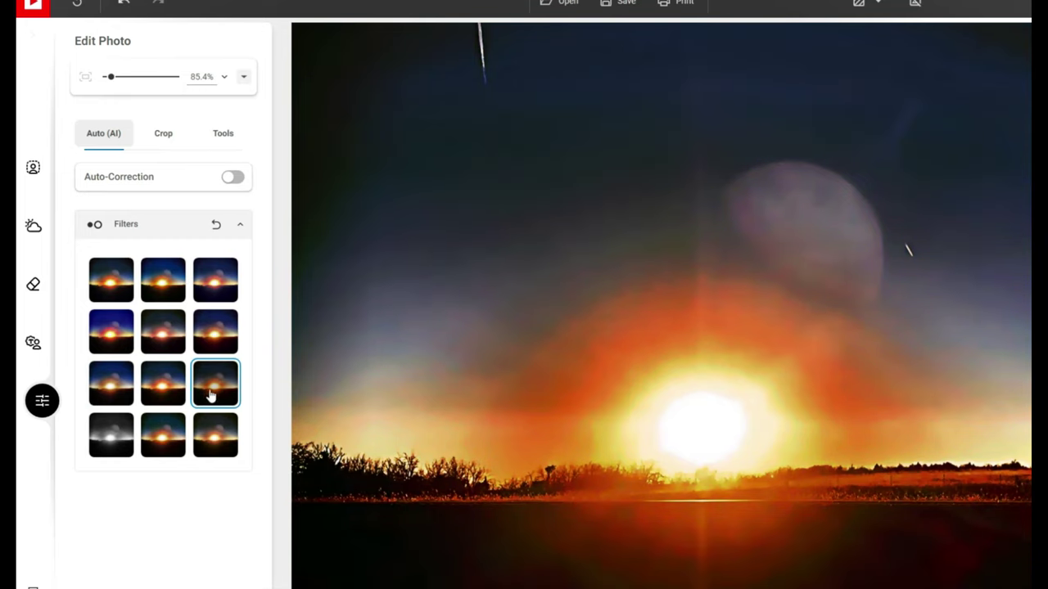
pyautogui.click(121, 444)
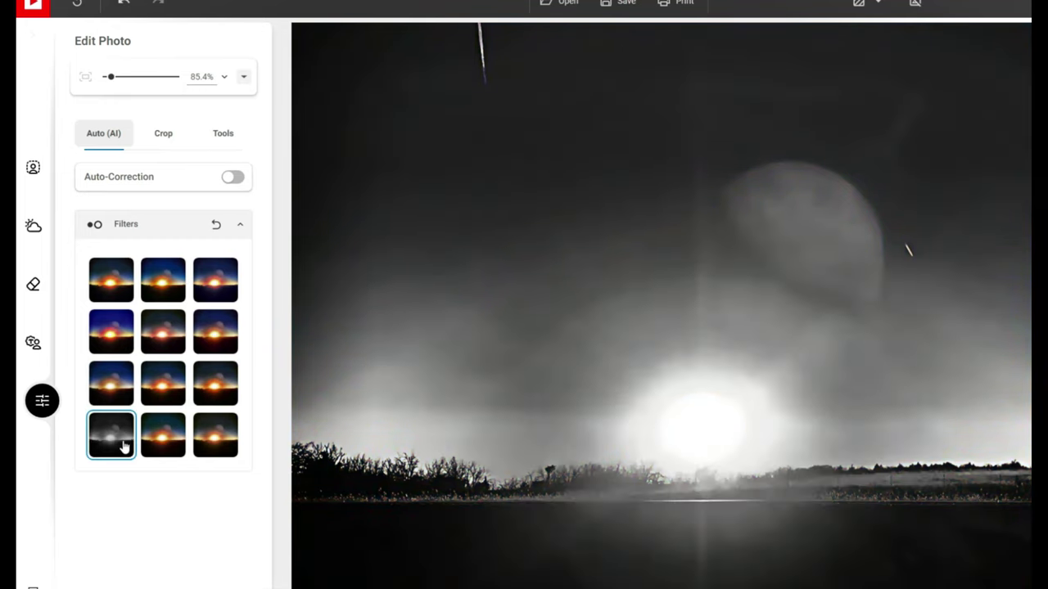
pyautogui.click(157, 446)
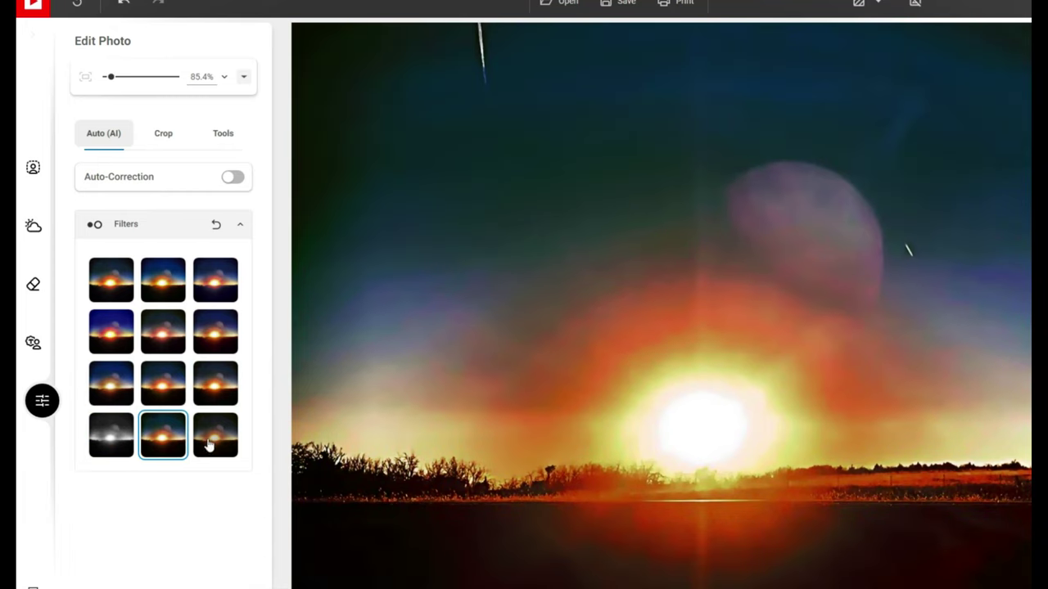
pyautogui.click(216, 445)
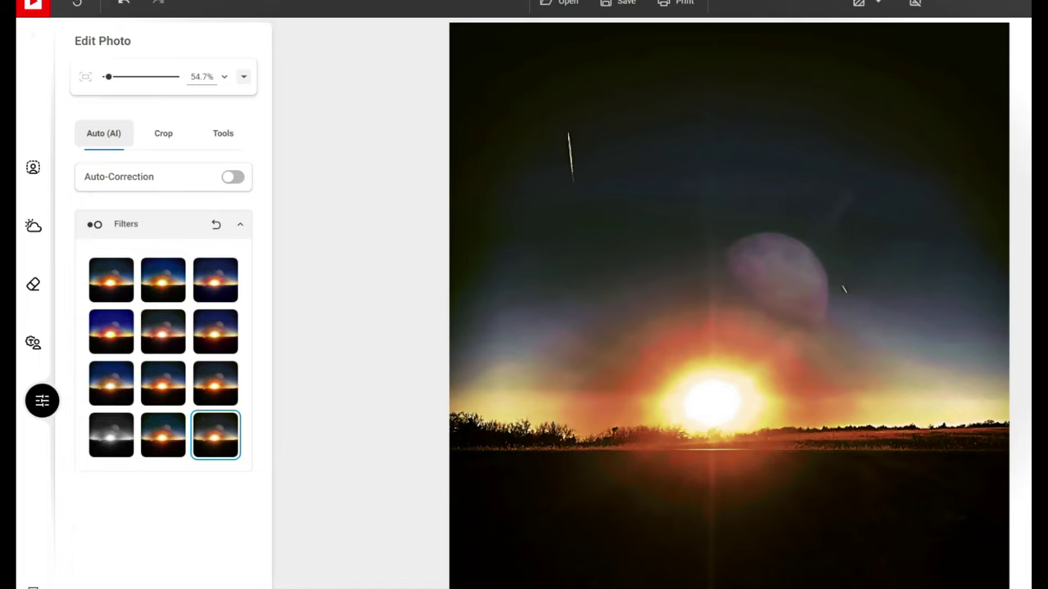
pyautogui.moveTo(772, 588)
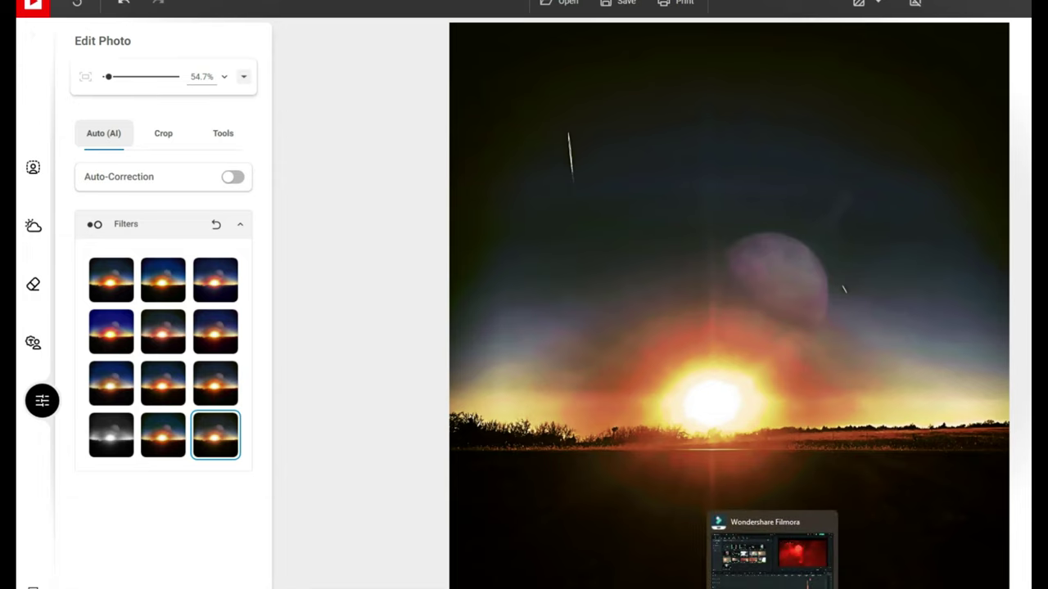